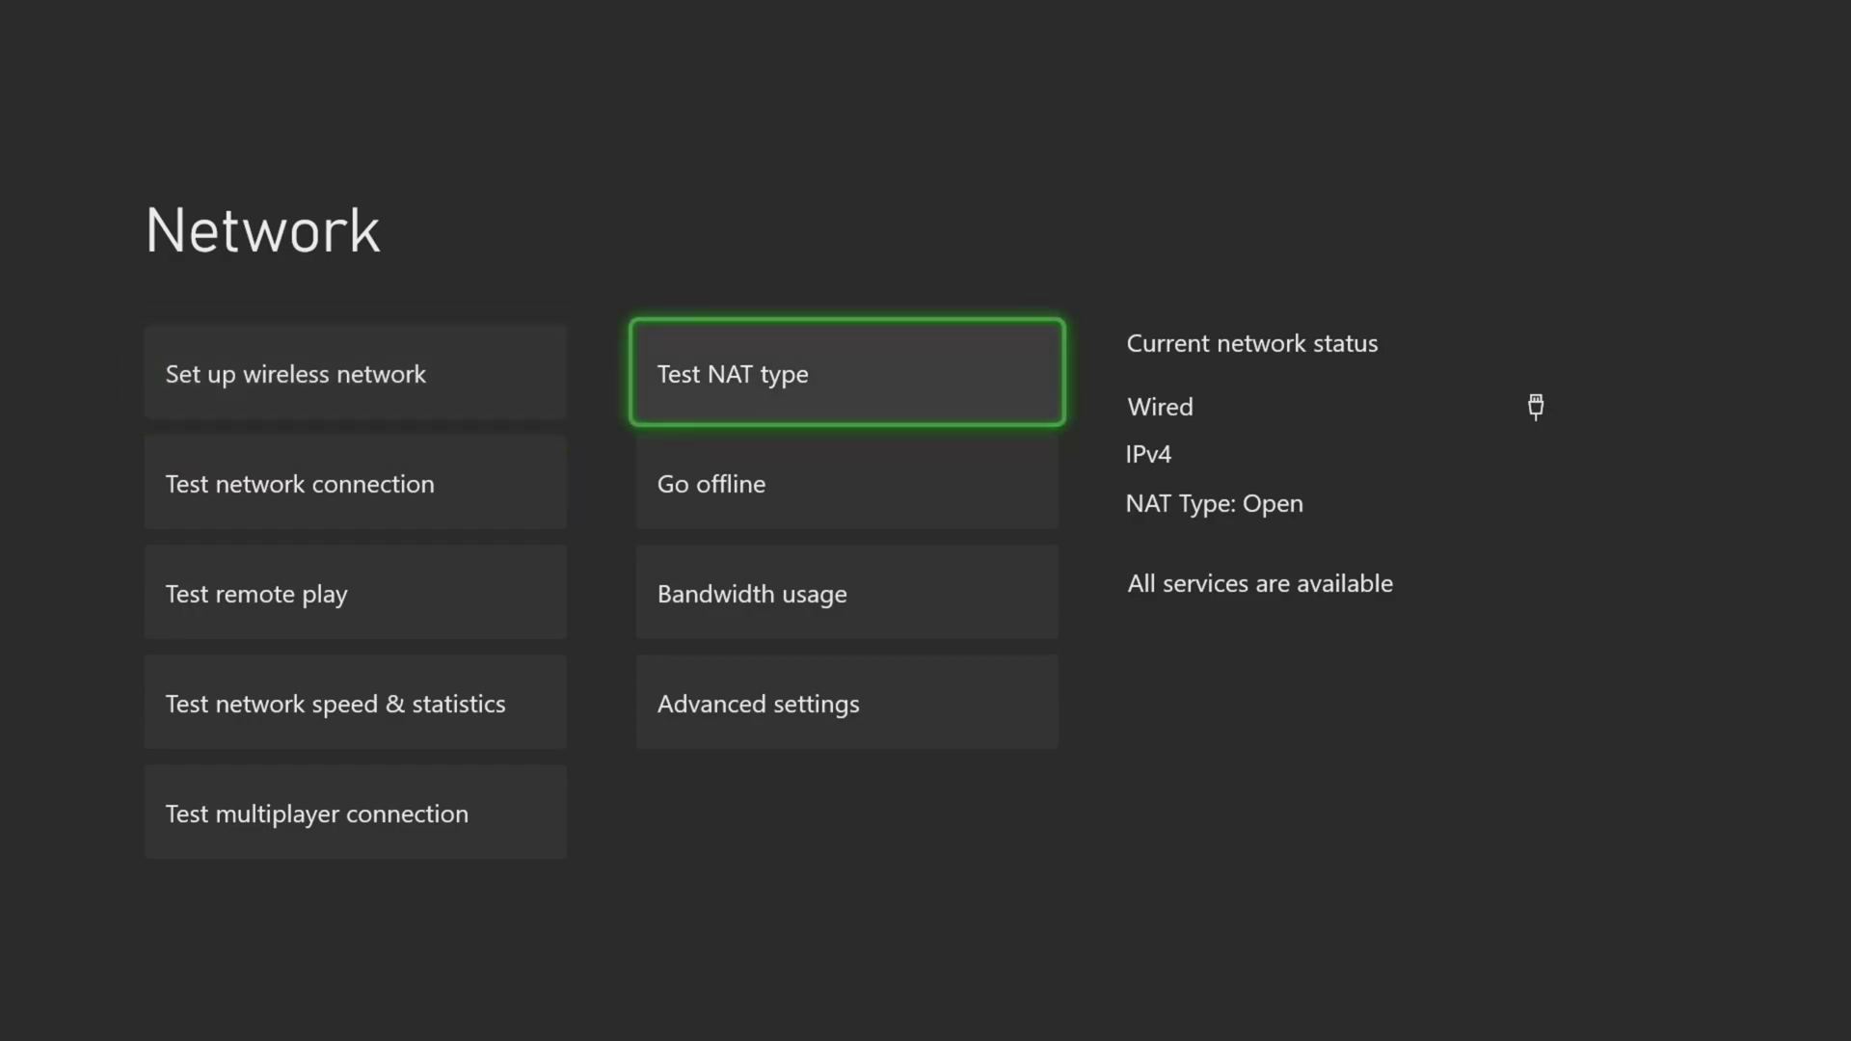
Step: Go down to Advanced settings on the Network page and open it to view the current DNS servers
key(Down)
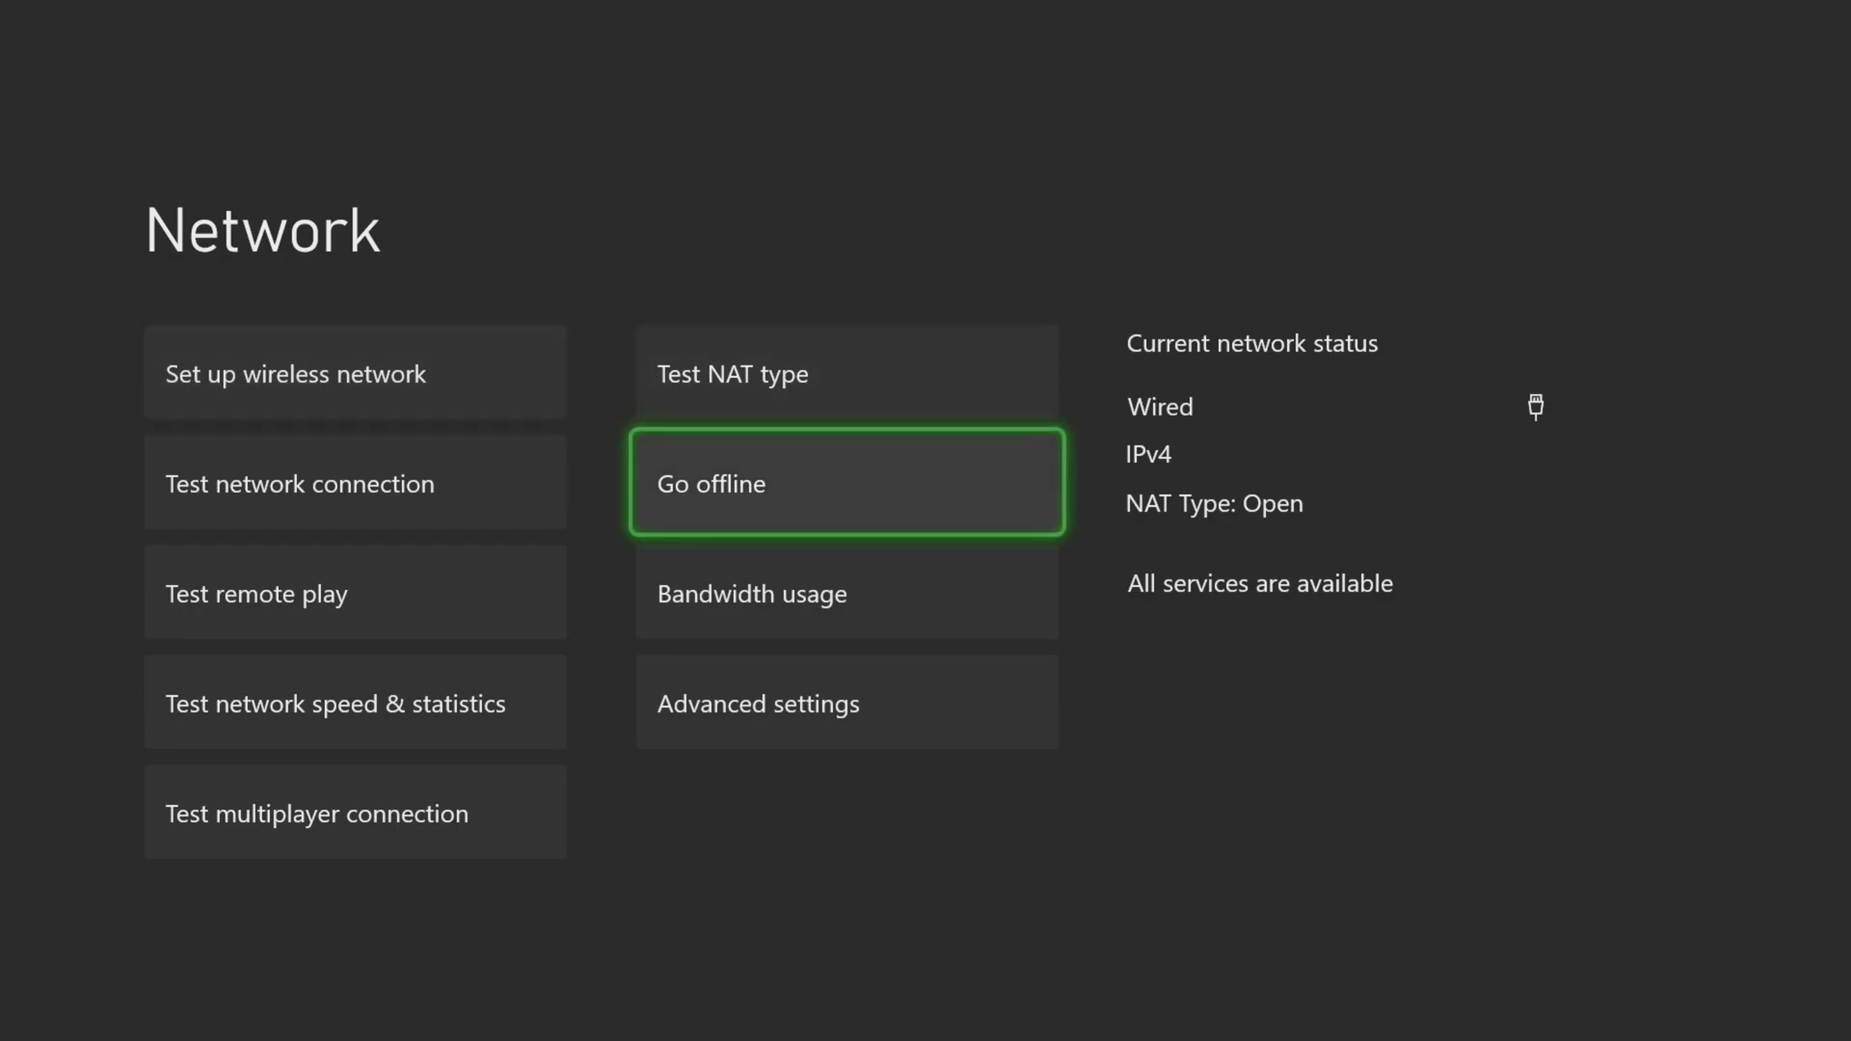
key(Down)
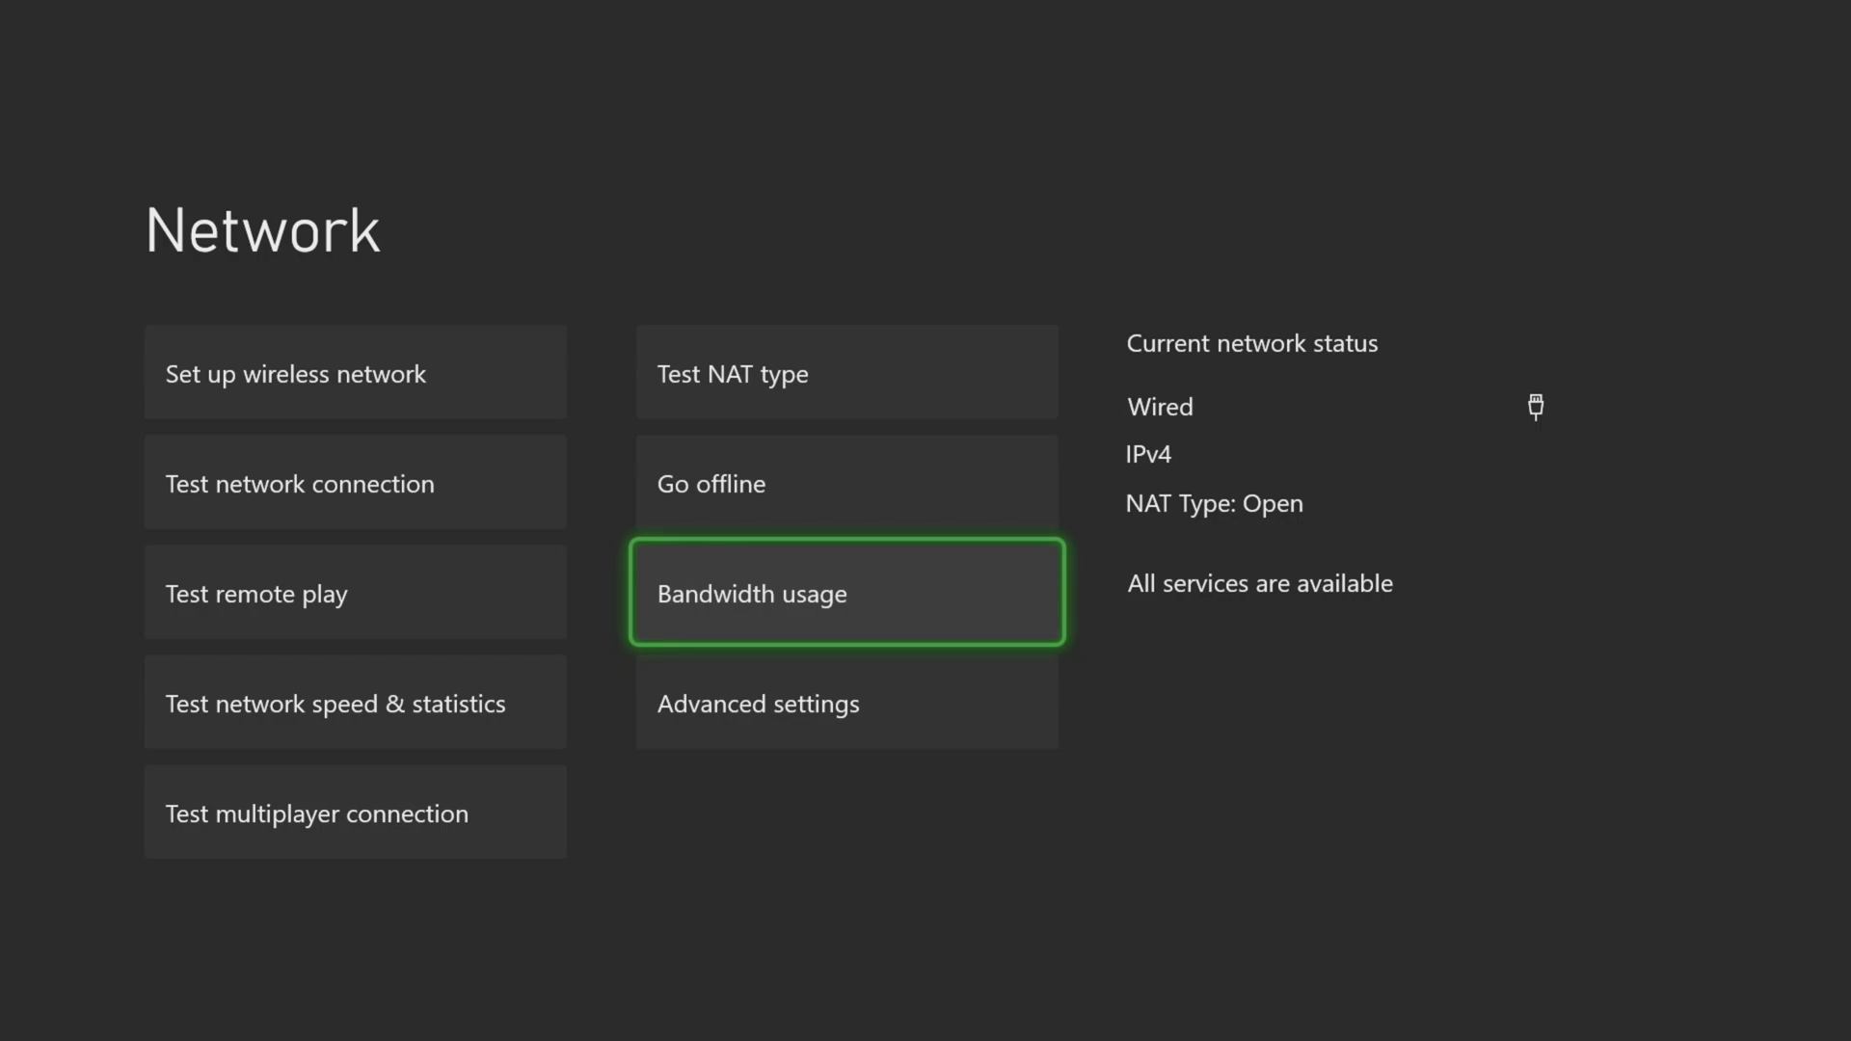
key(Down)
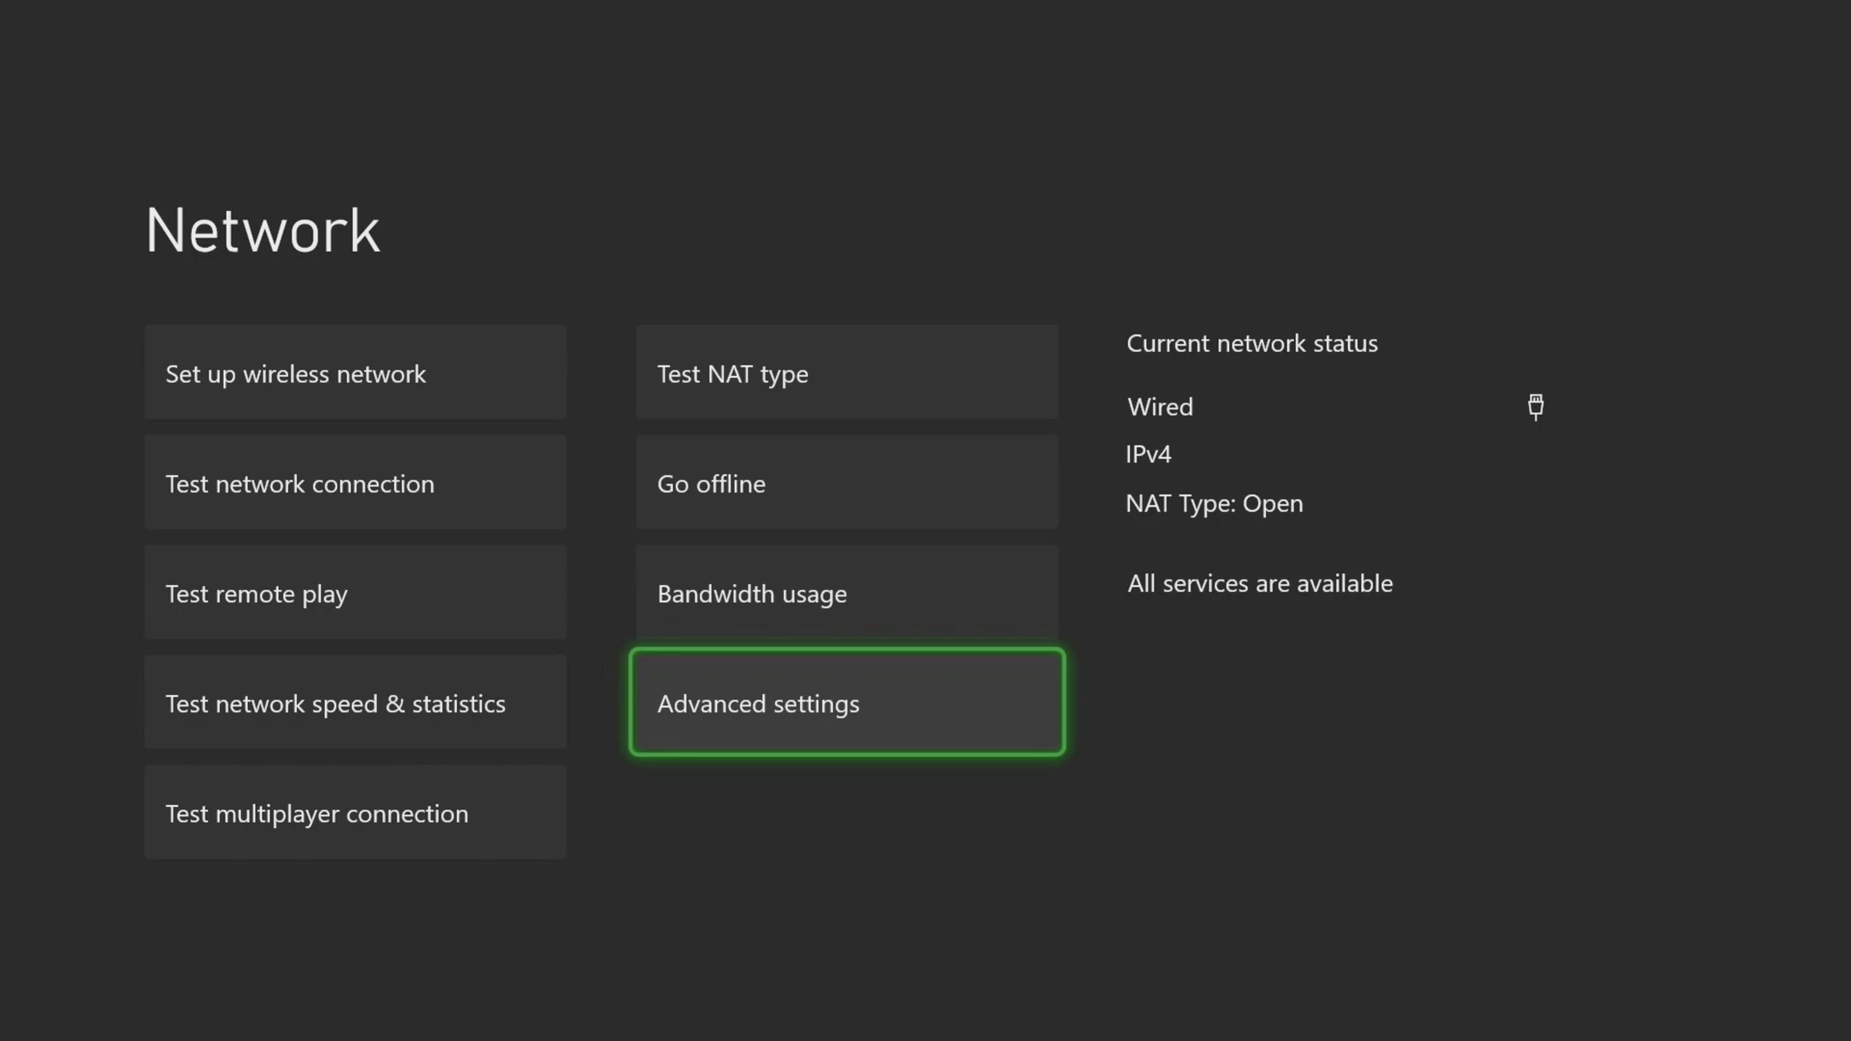
key(Return)
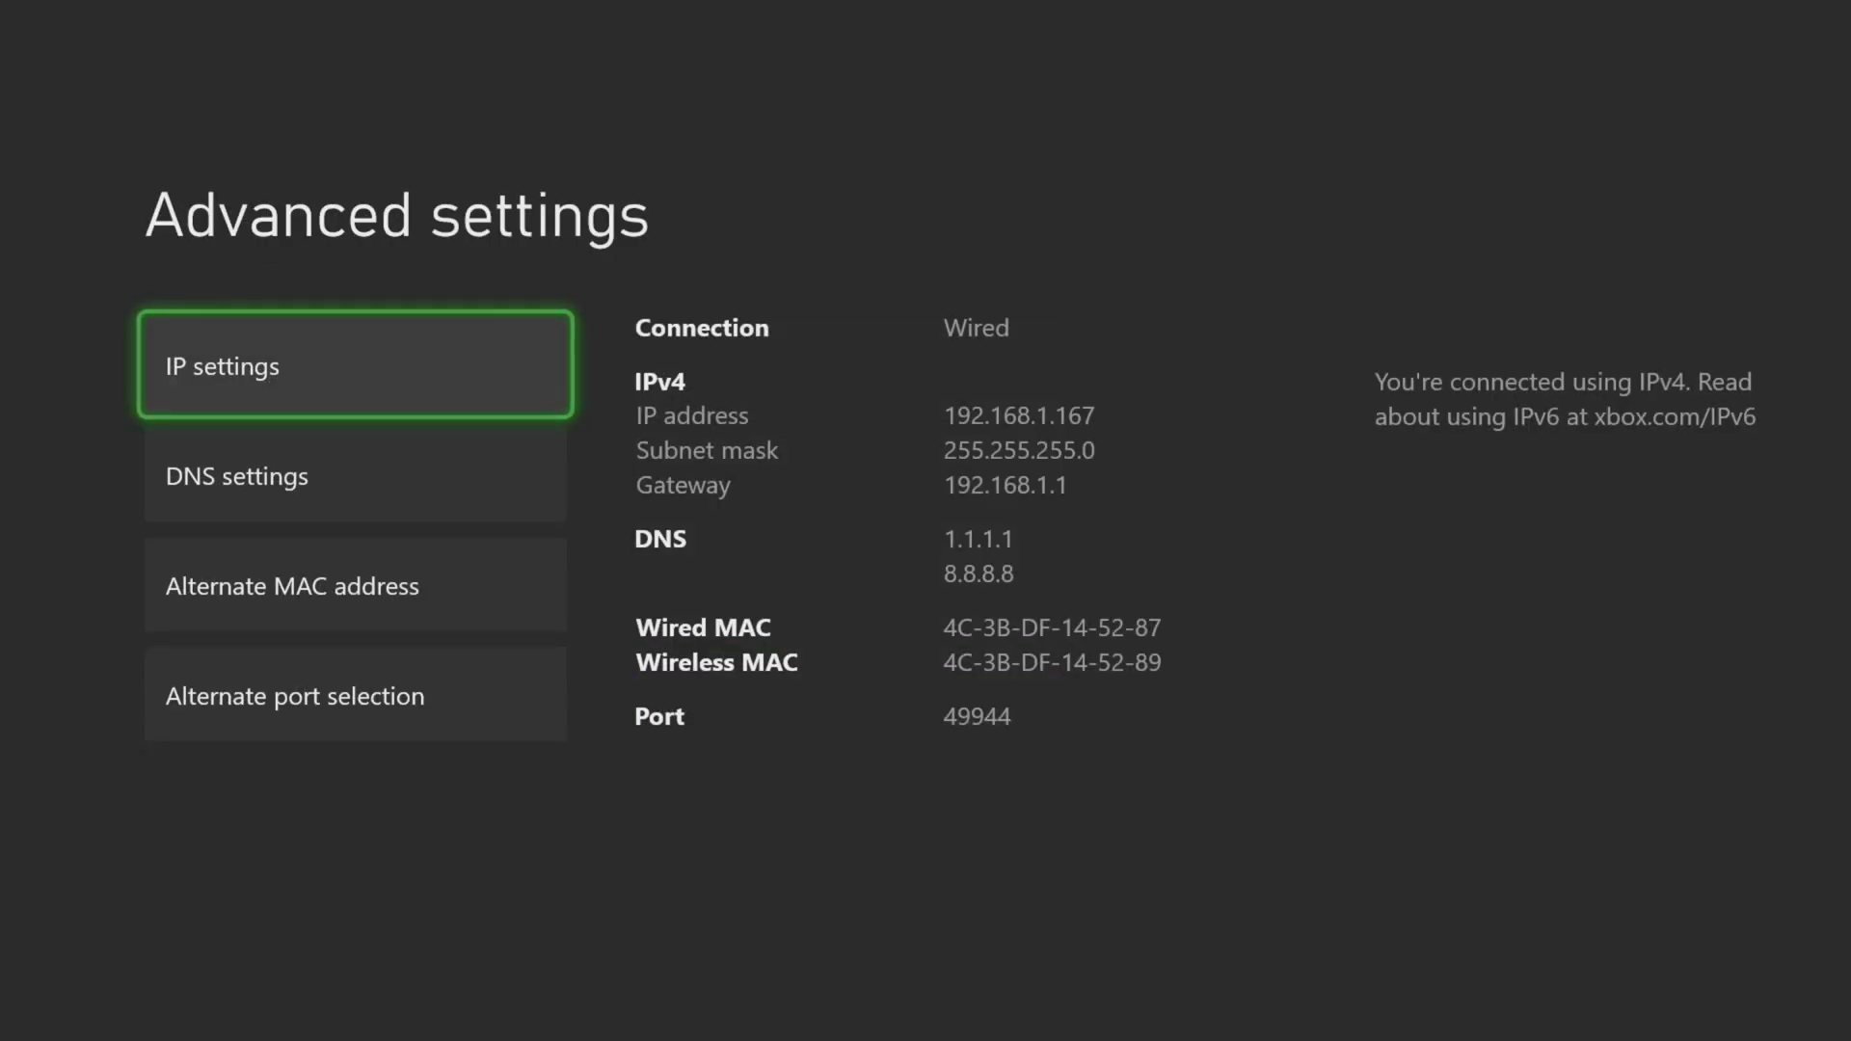
Step: Switch the IPv4 DNS settings to Manual to begin entering the primary DNS address
key(Down)
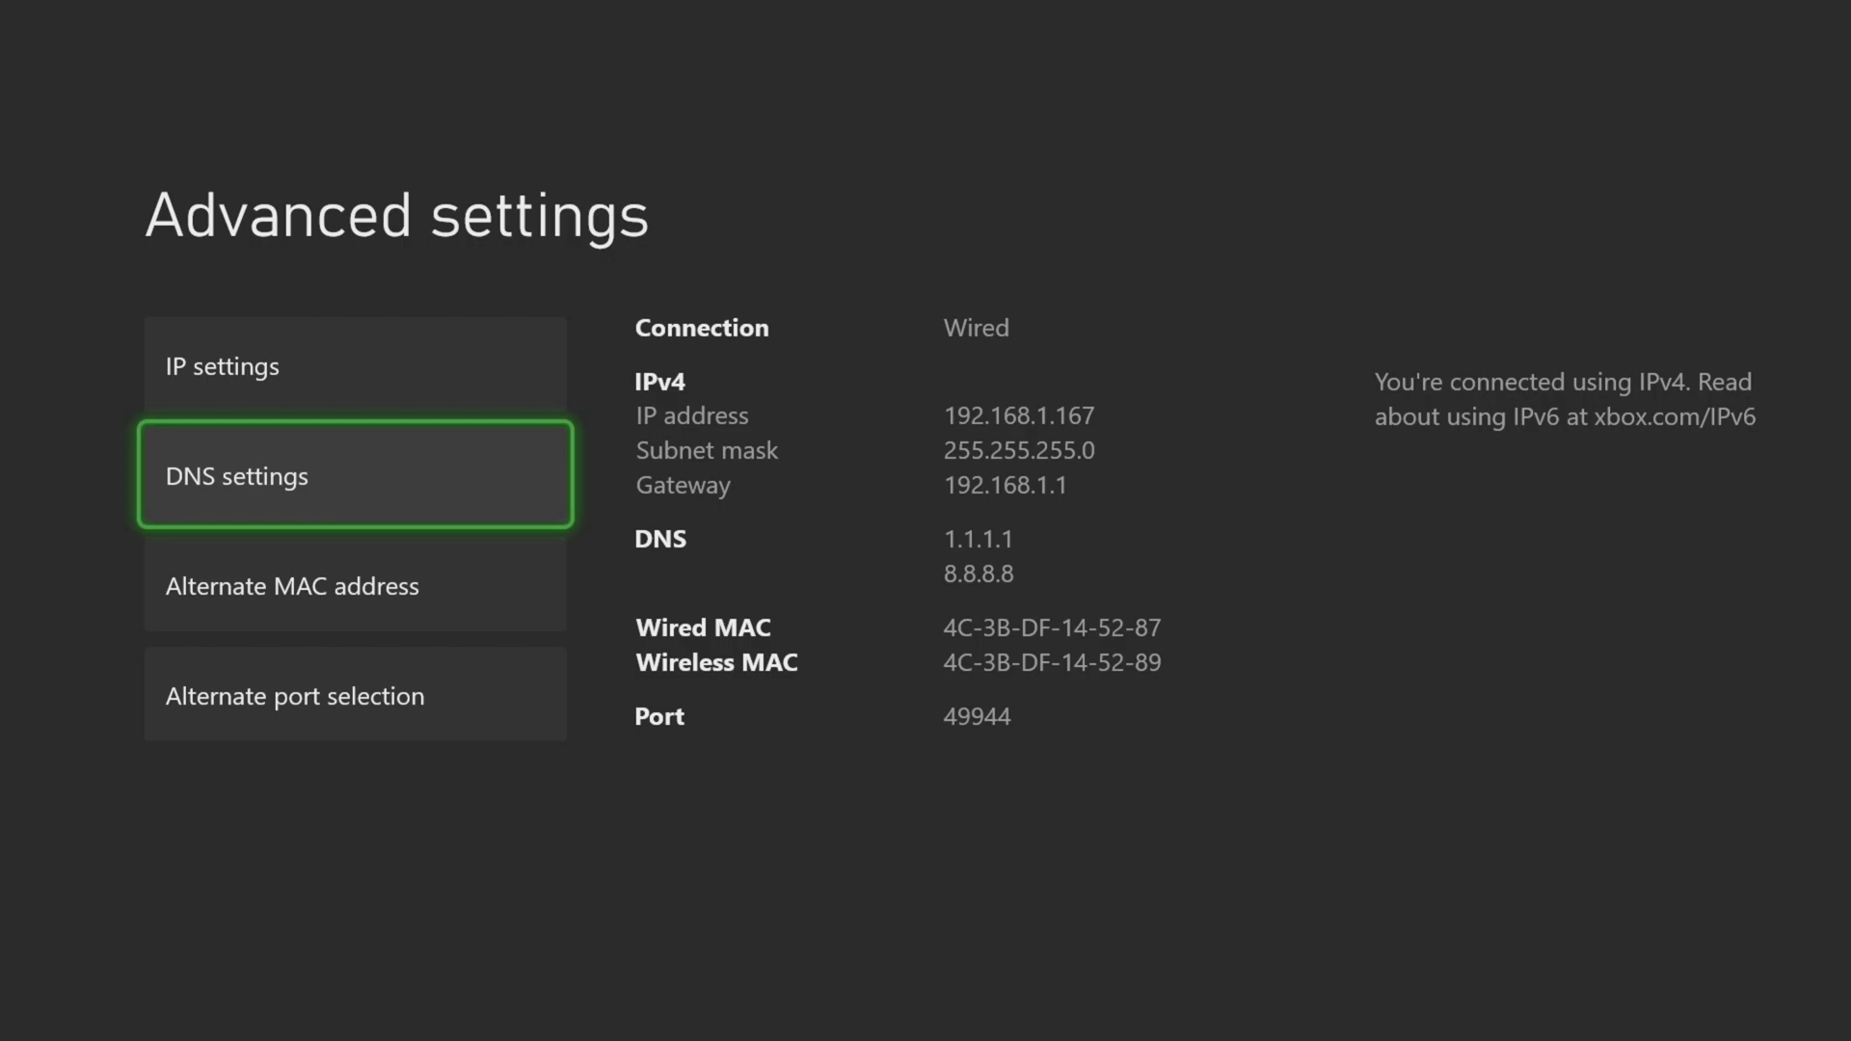
key(Return)
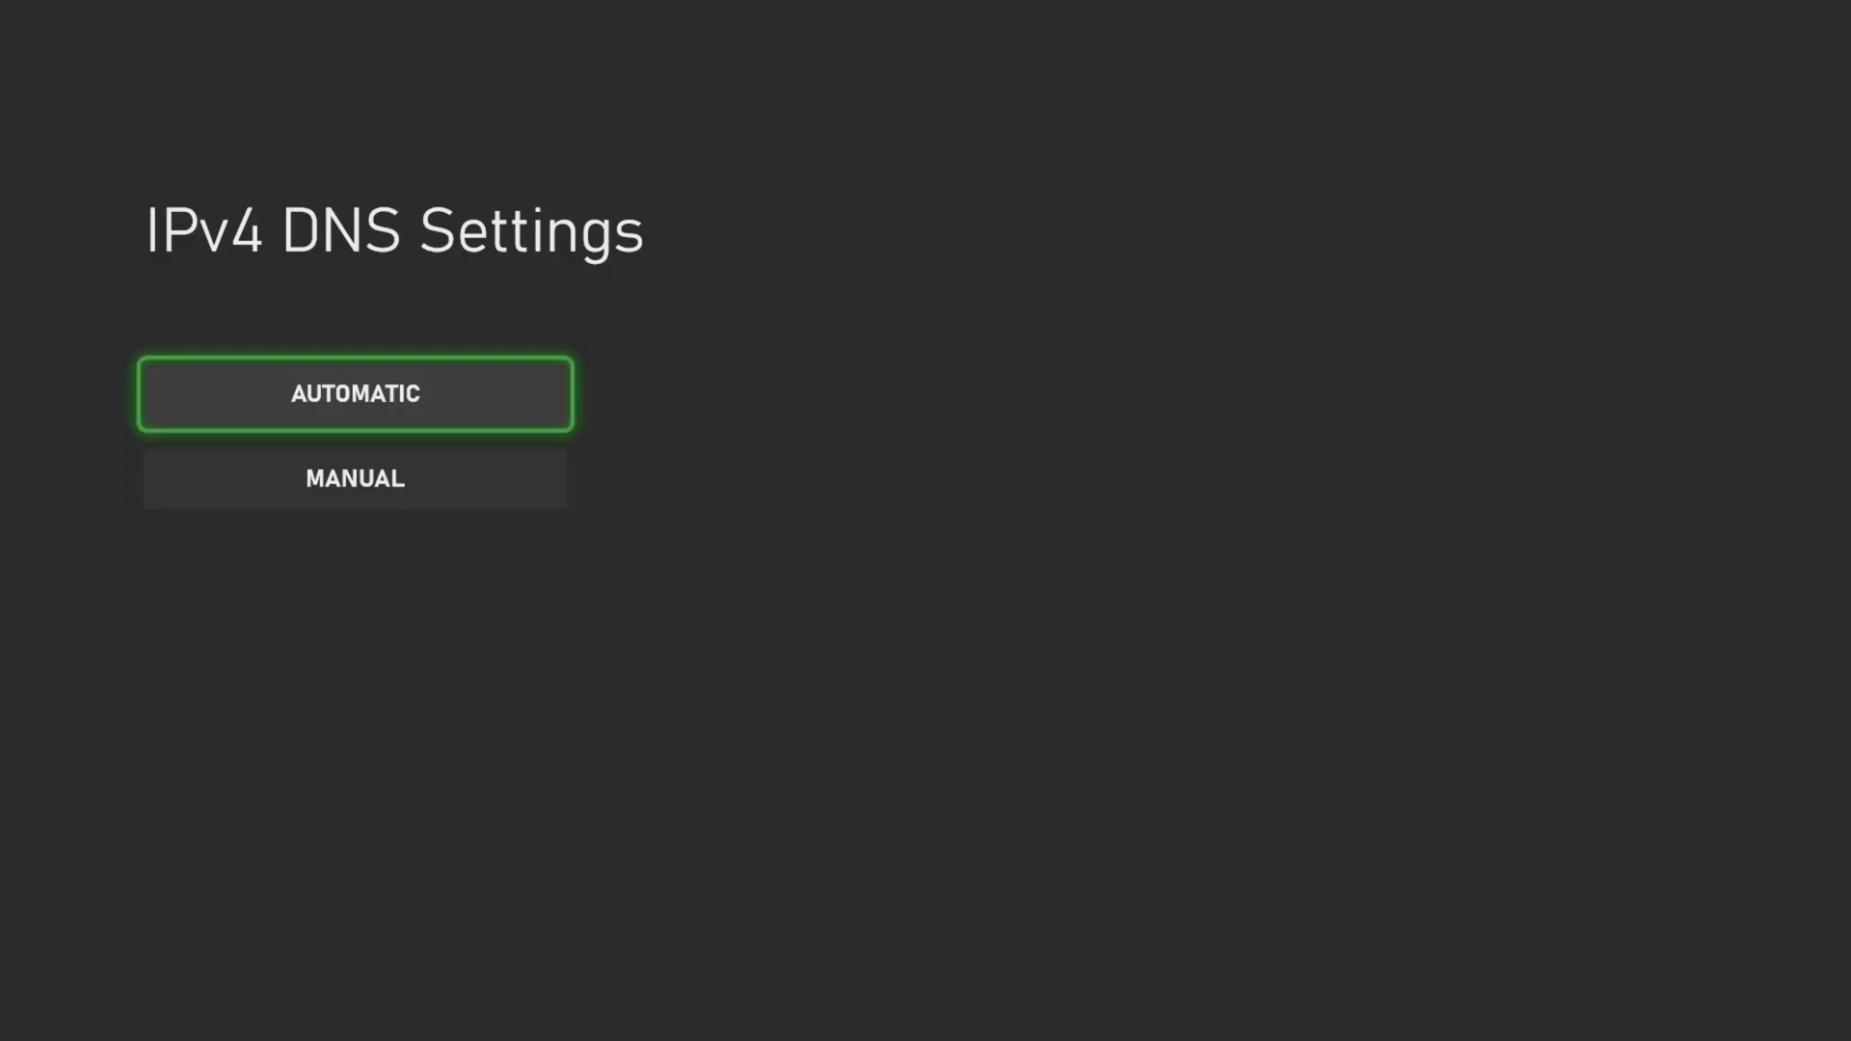
key(Down)
key(Return)
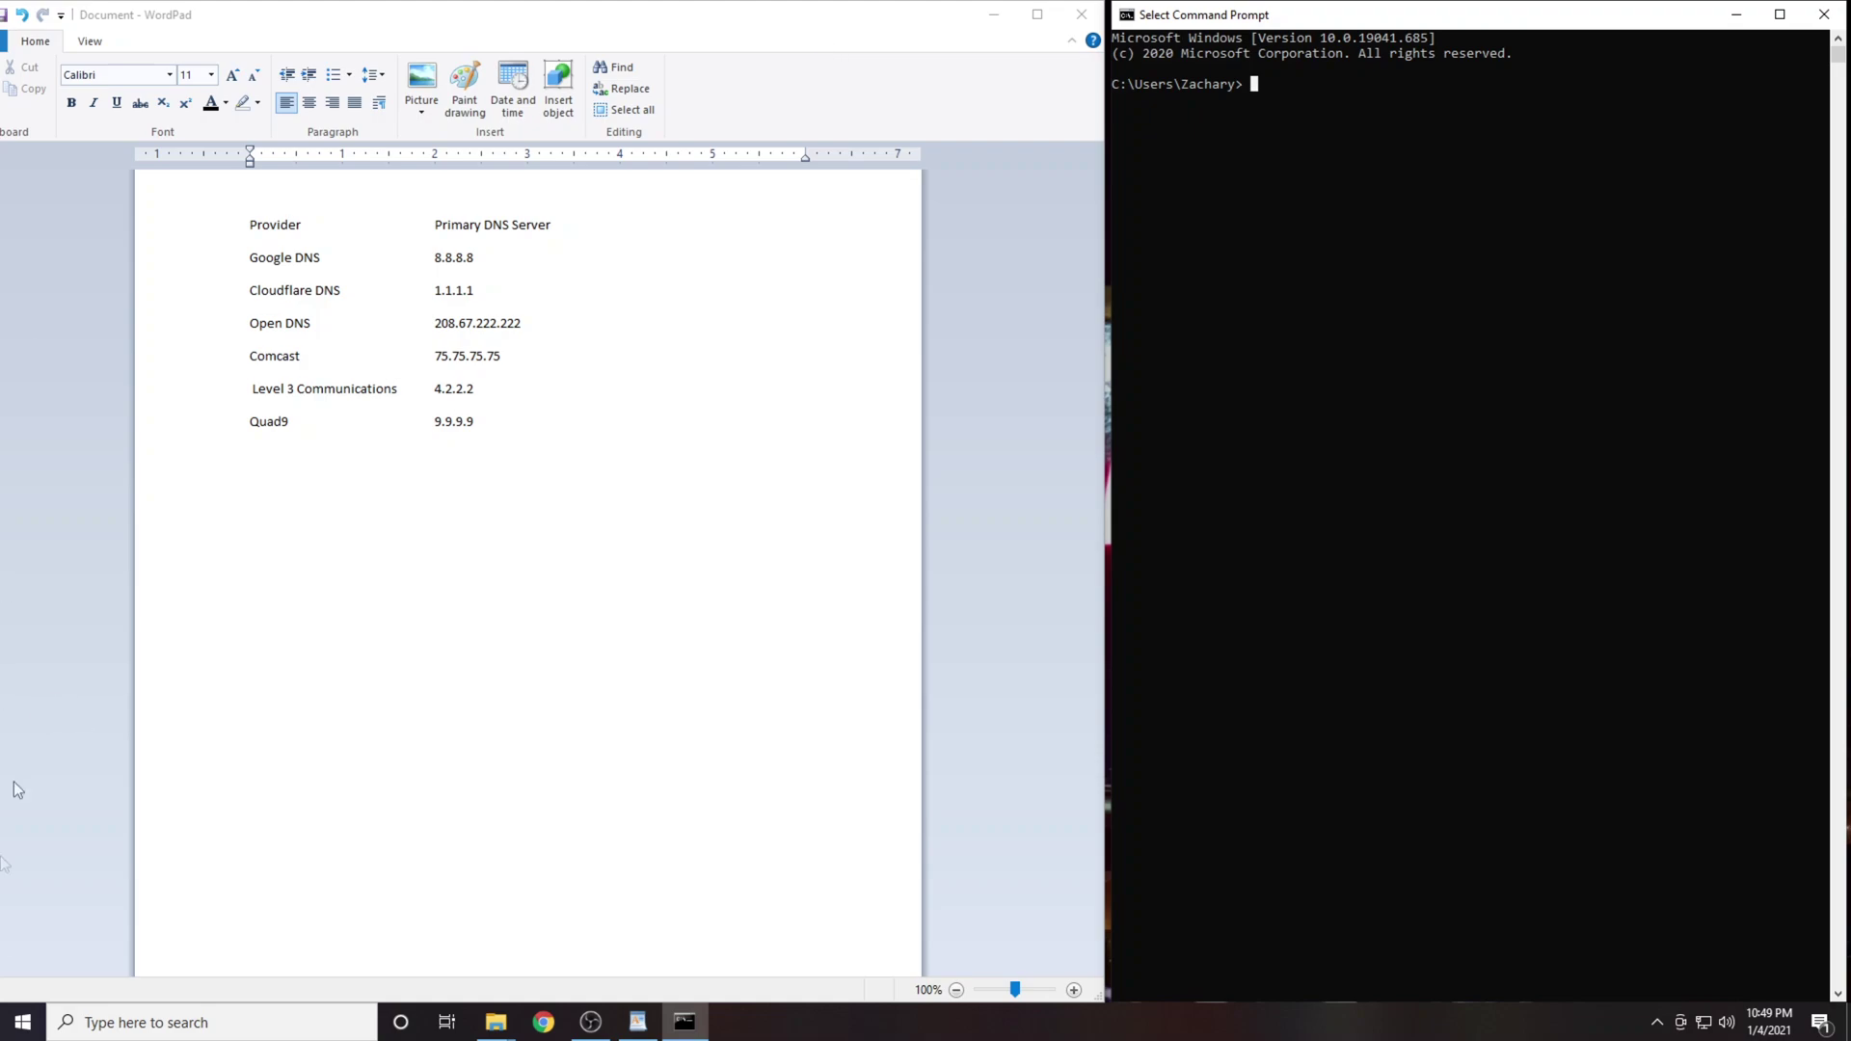
click(24, 1021)
text(cmd)
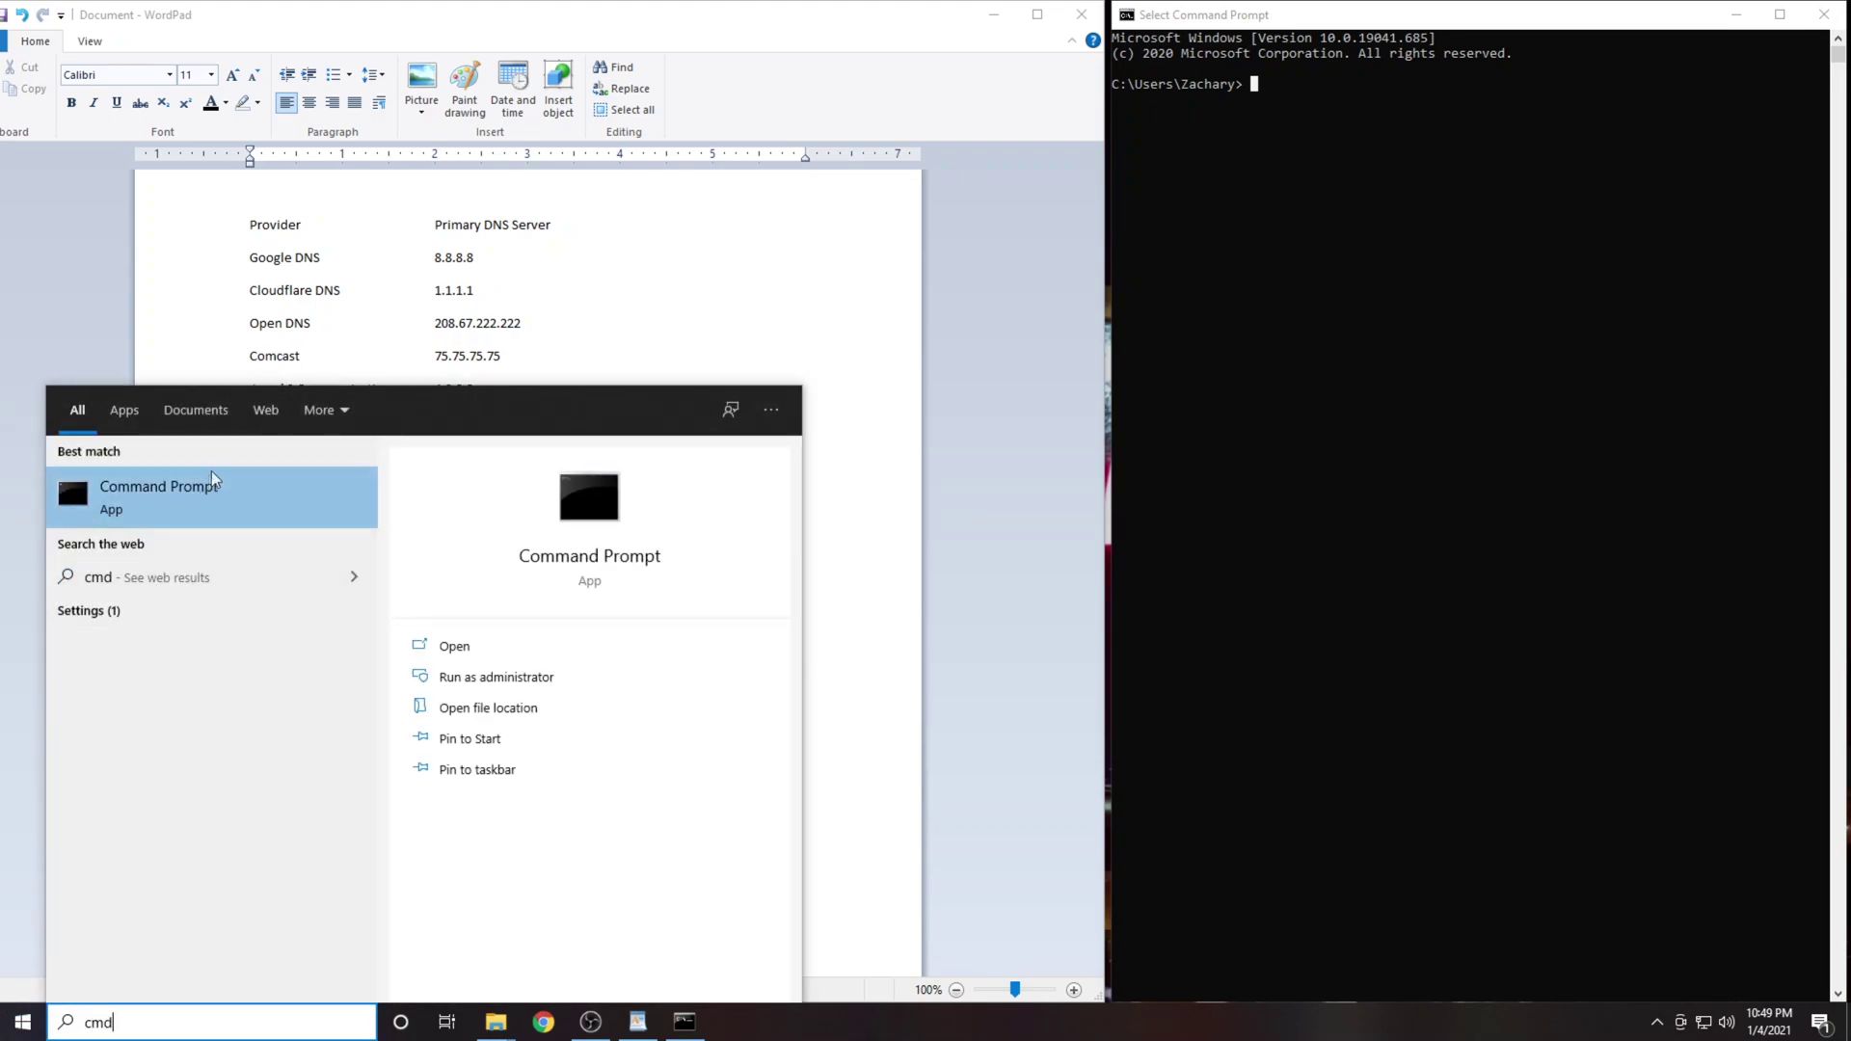
click(201, 494)
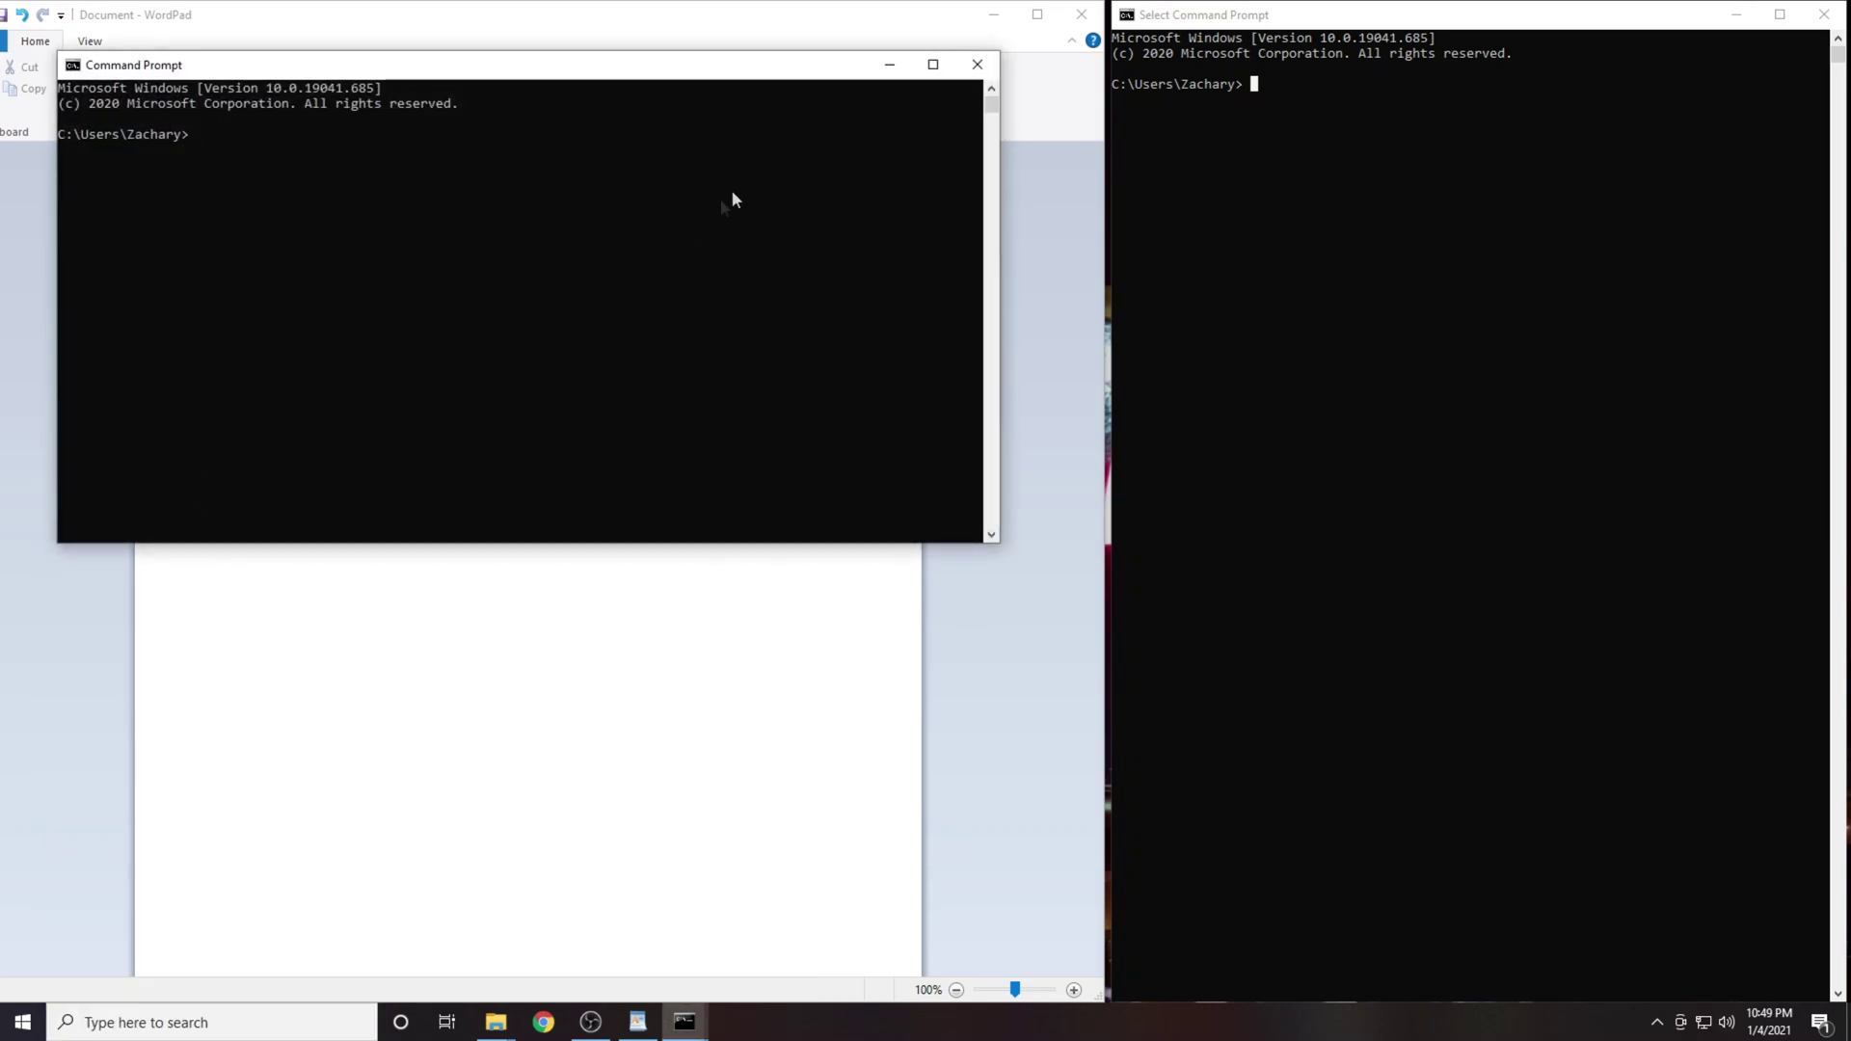
click(977, 64)
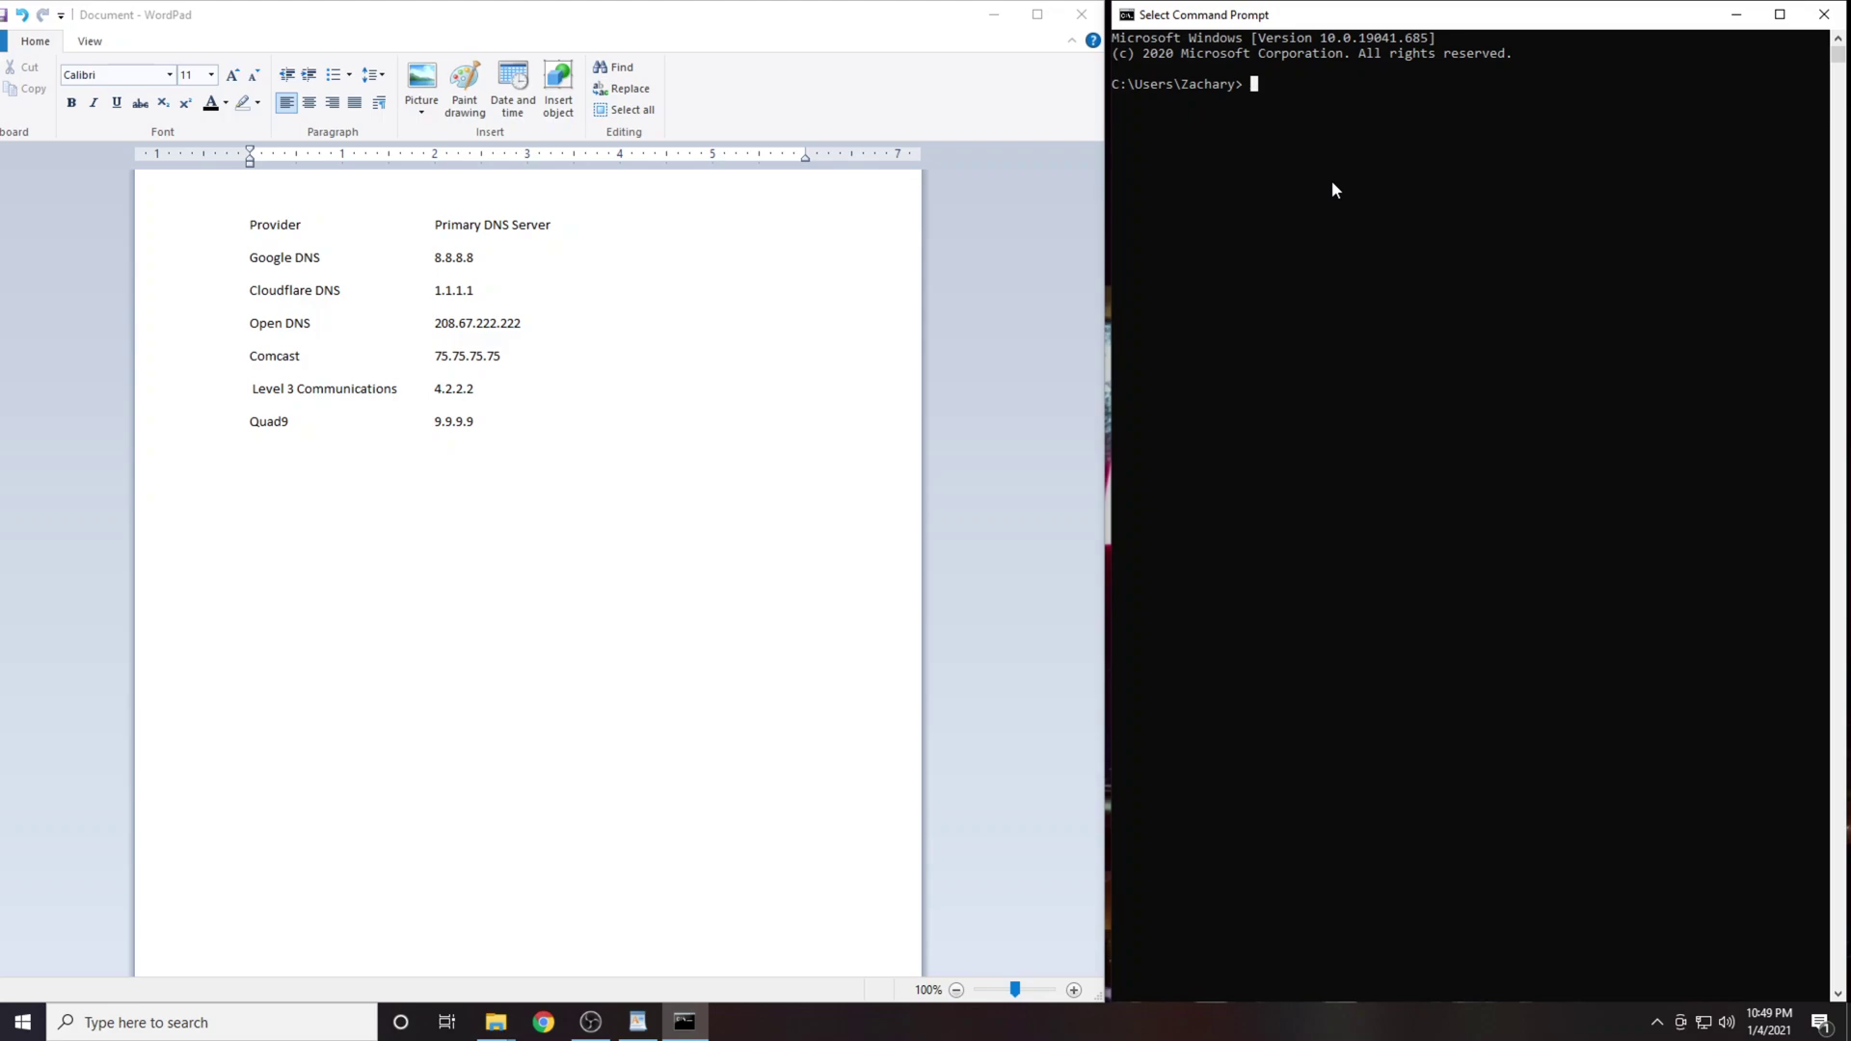
text(ping 8.8.8.8)
Step: Ping Google DNS 8.8.8.8 (15ms average), then type 'ping 1.1.1.1'
key(Return)
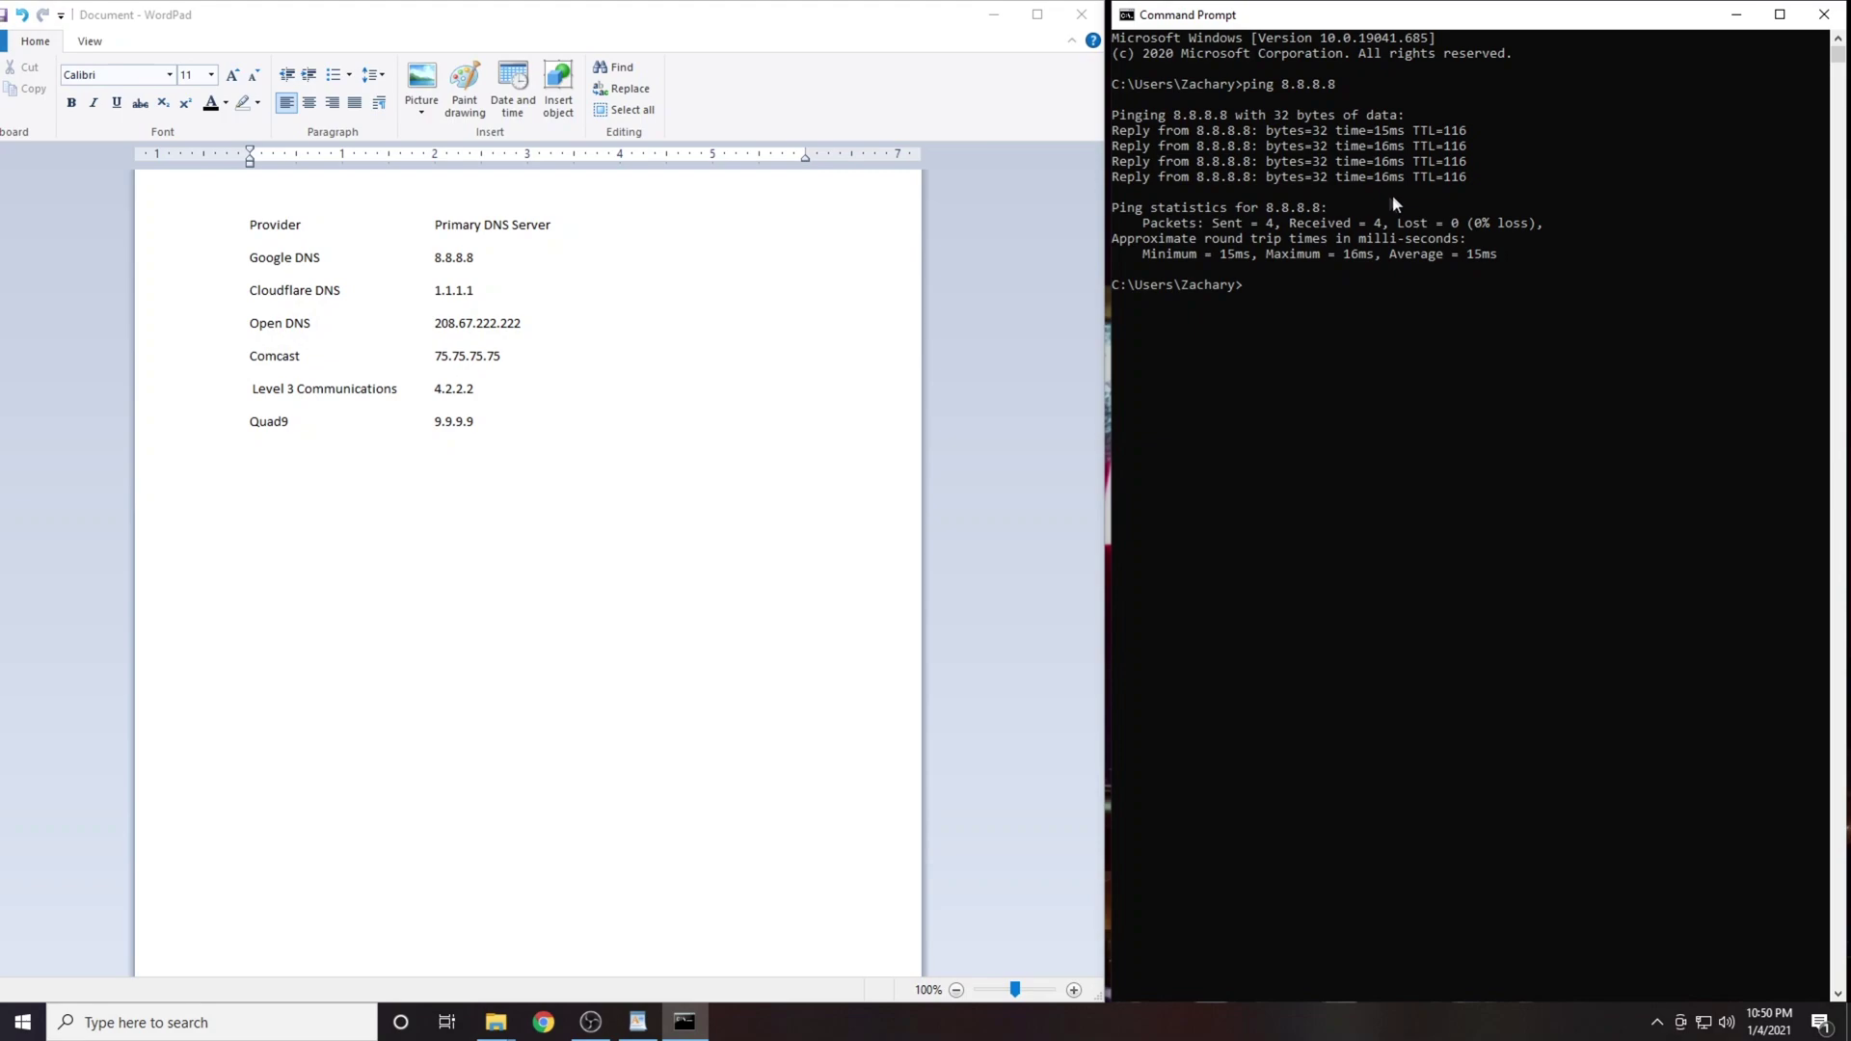
text(ping 1.1.1.1)
Step: Run the 1.1.1.1 ping and scroll back through the results; Cloudflare is fastest at 10ms
key(Return)
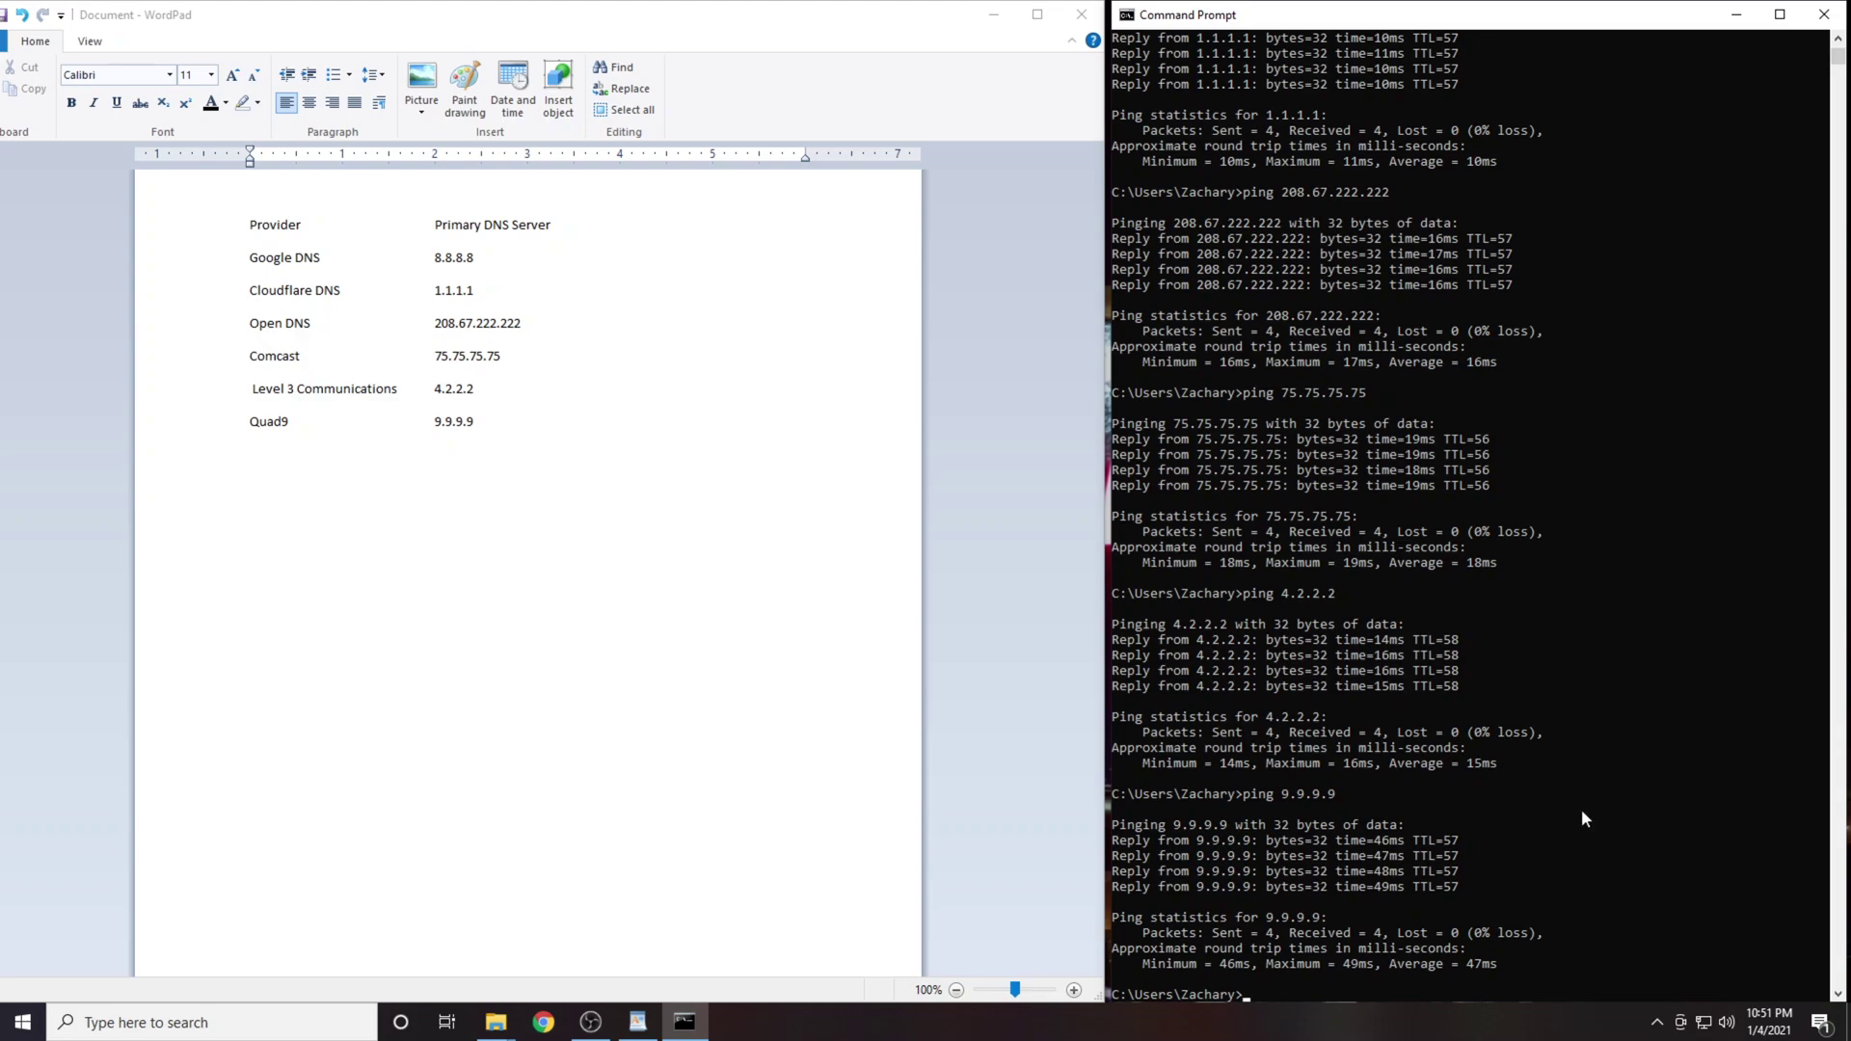
scroll(1582, 811, up, 2)
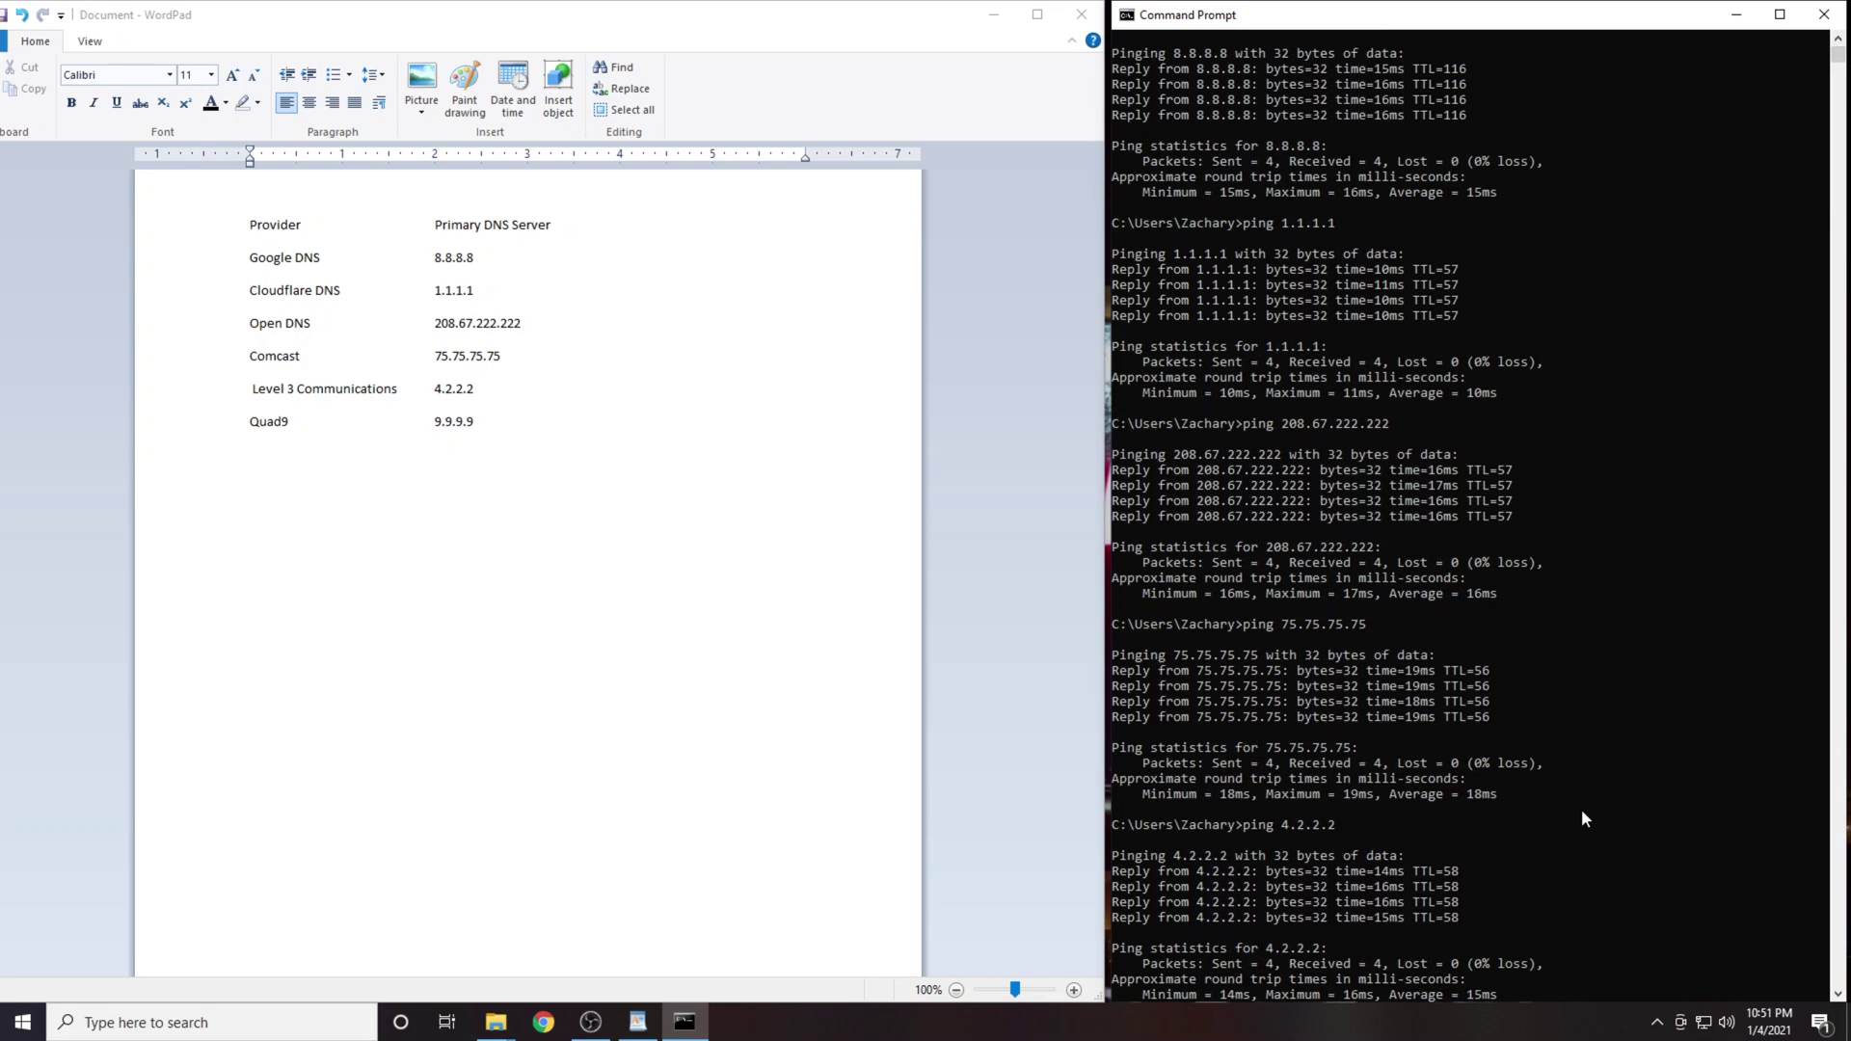
scroll(1581, 807, up, 2)
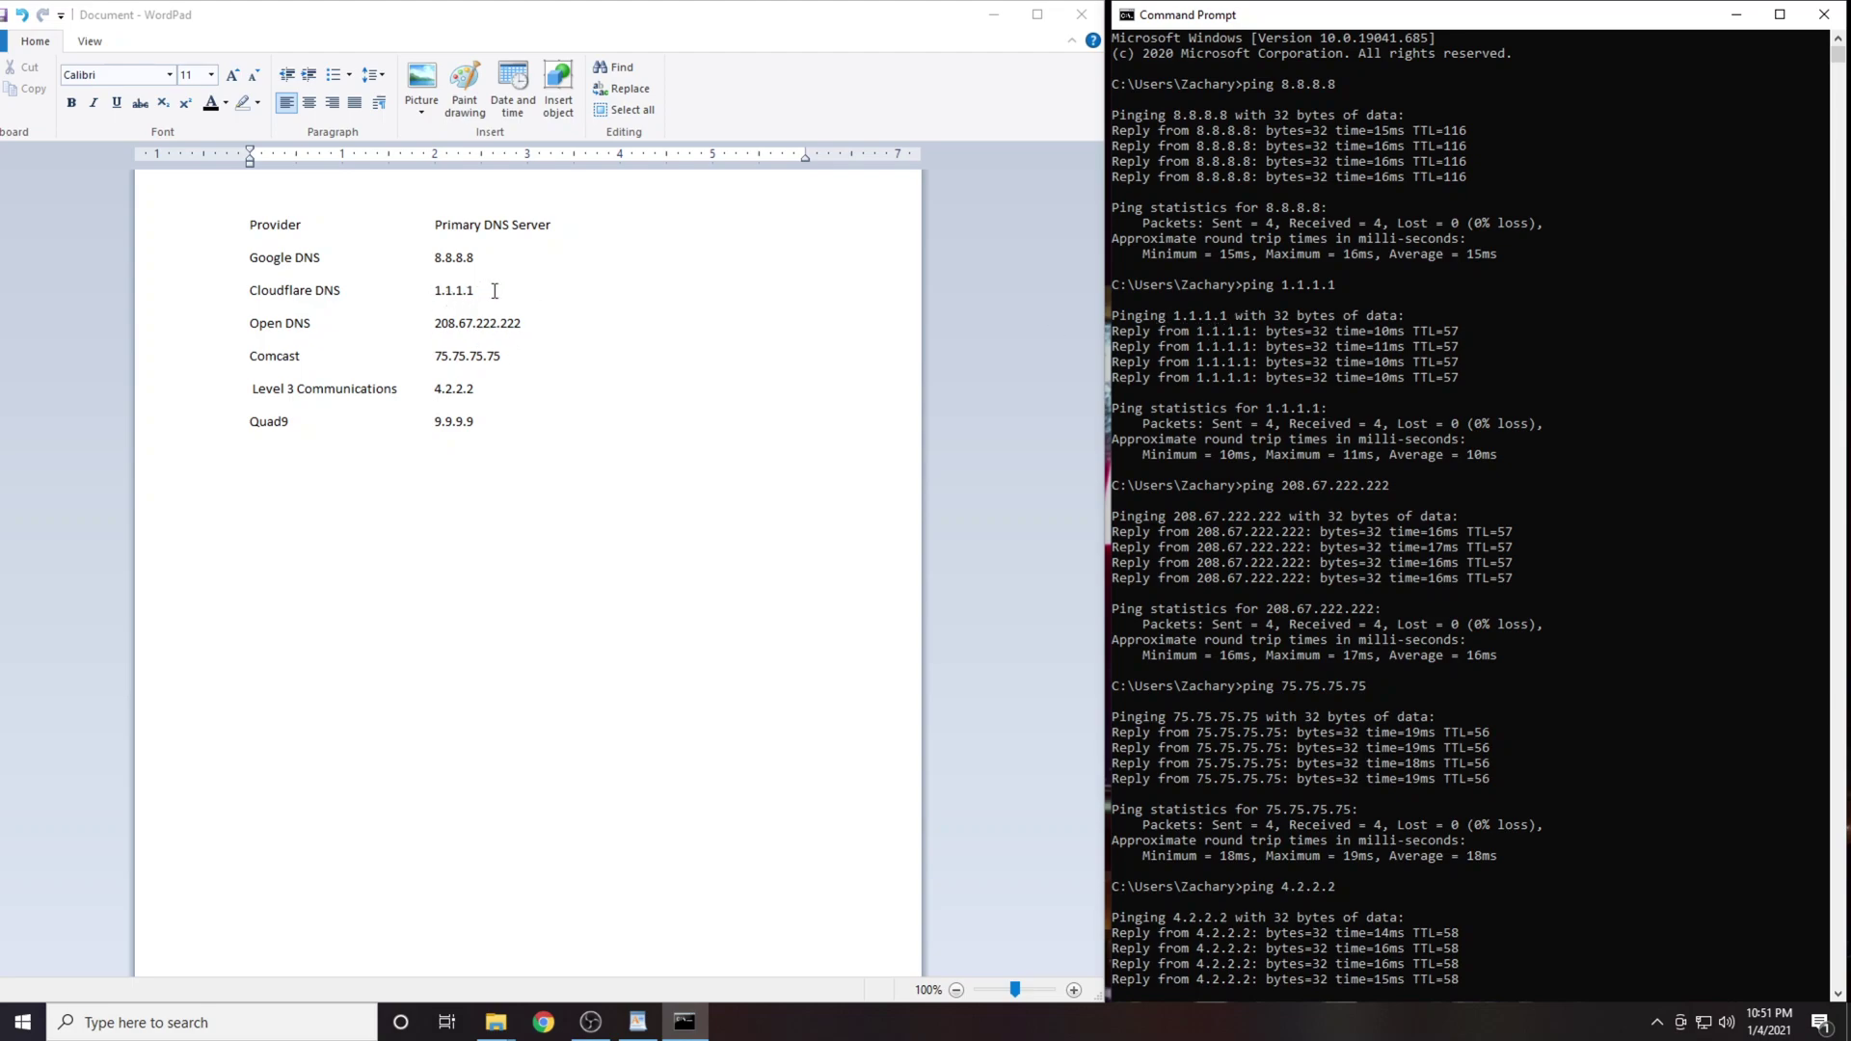
click(459, 290)
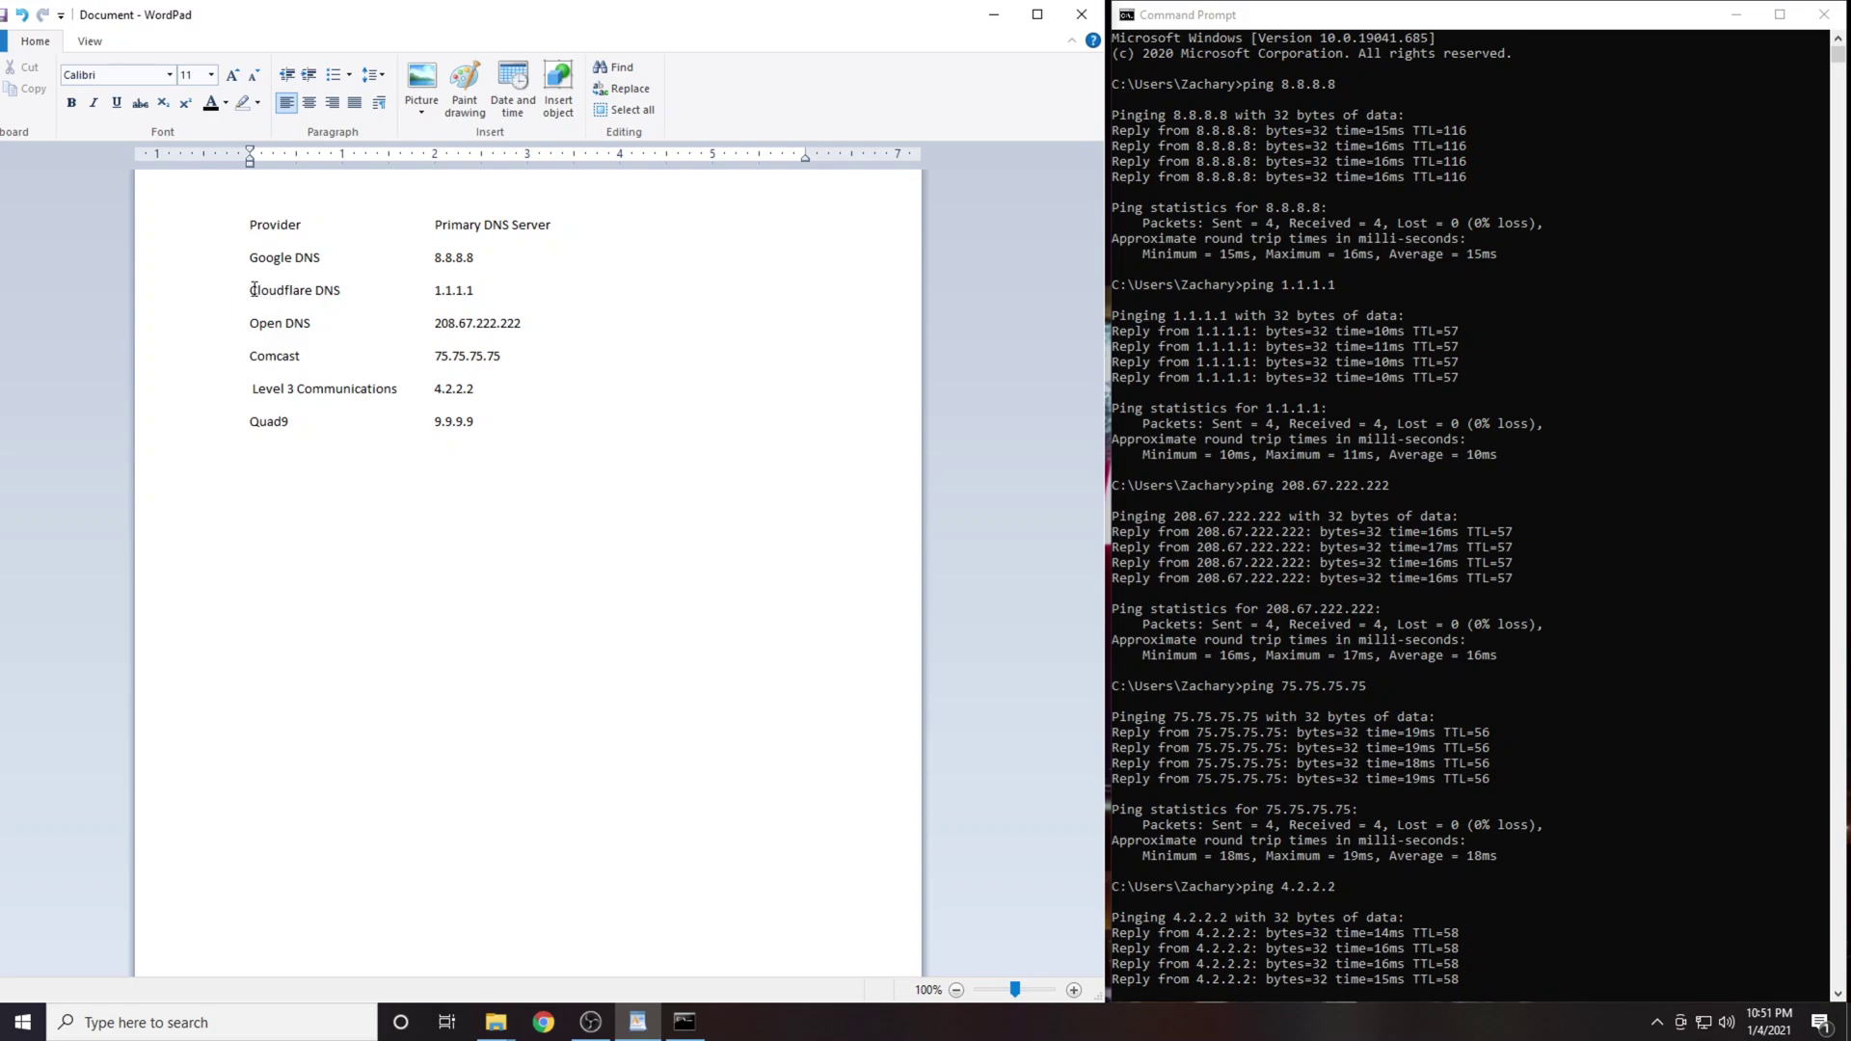
Step: Highlight the Cloudflare DNS 1.1.1.1 row in the WordPad provider list
drag(251, 290, 504, 289)
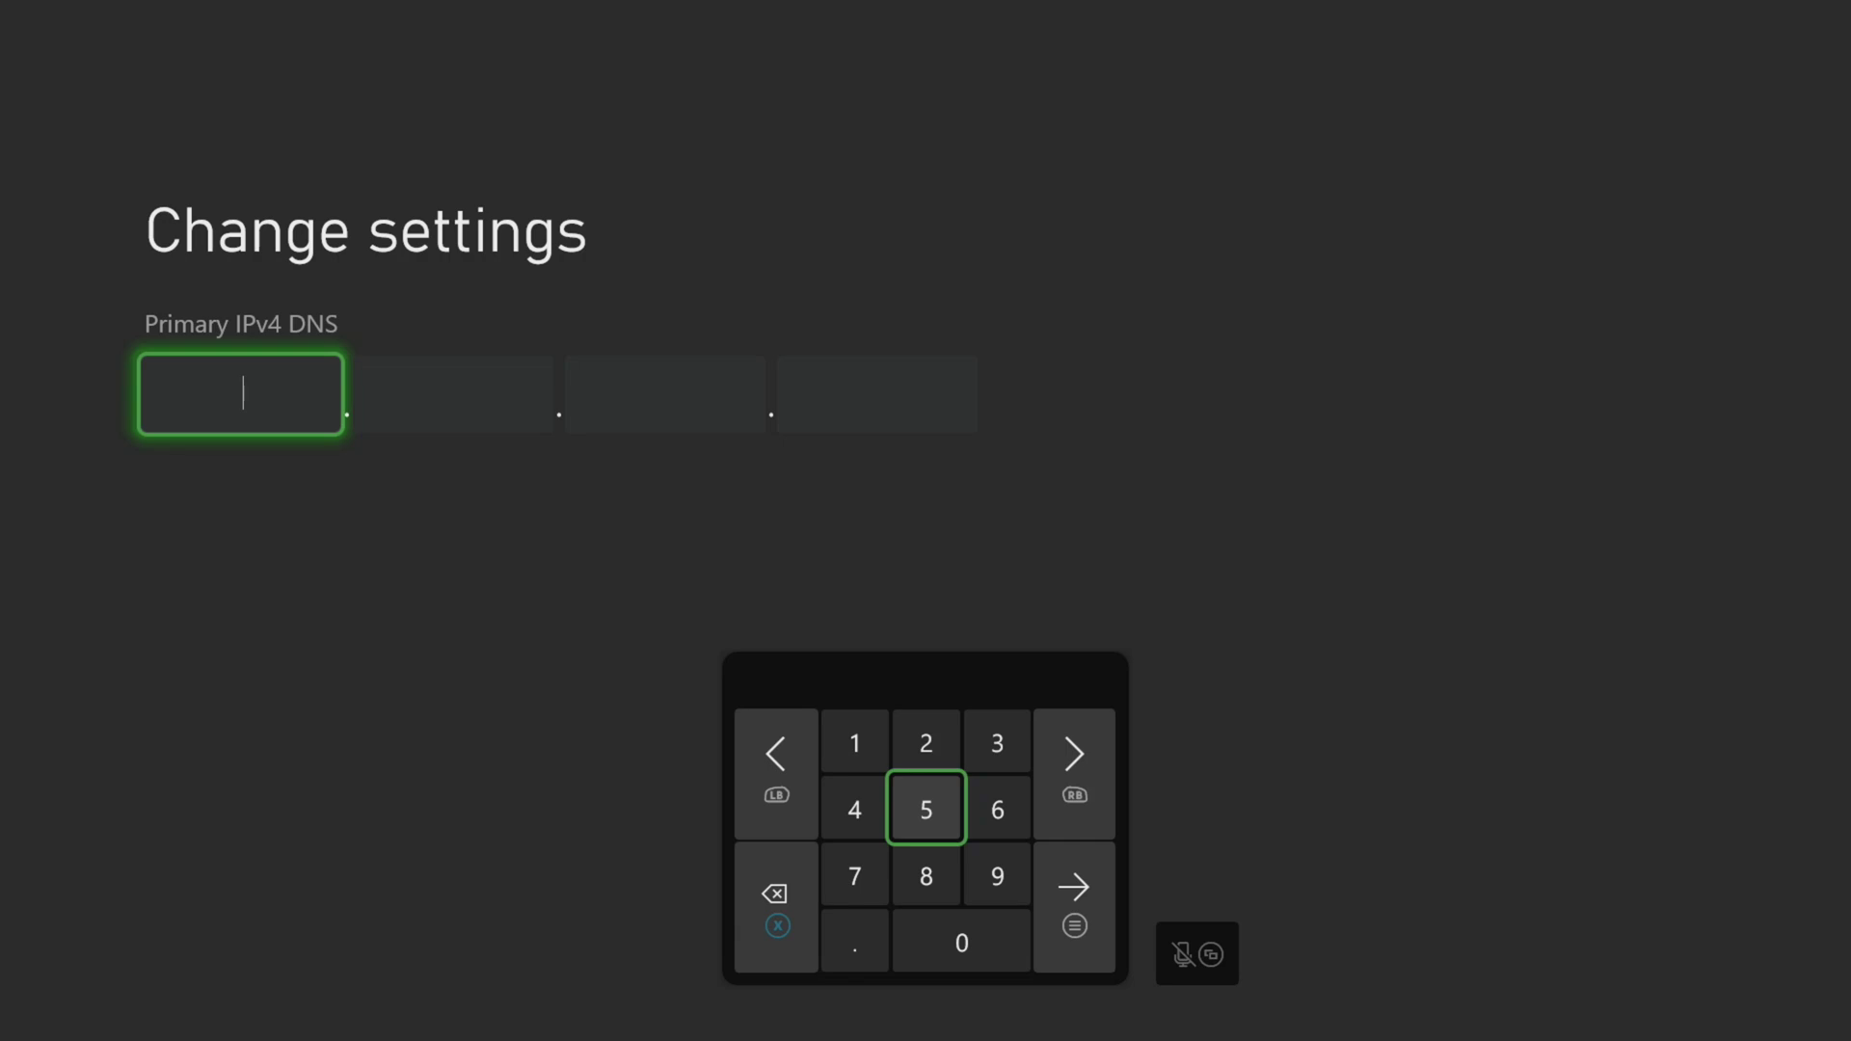
Step: Enter 1 in the first and second octets of the primary IPv4 DNS
key(Left)
key(Up)
text(1)
key(Right)
key(Right)
key(Right)
key(Return)
key(Left)
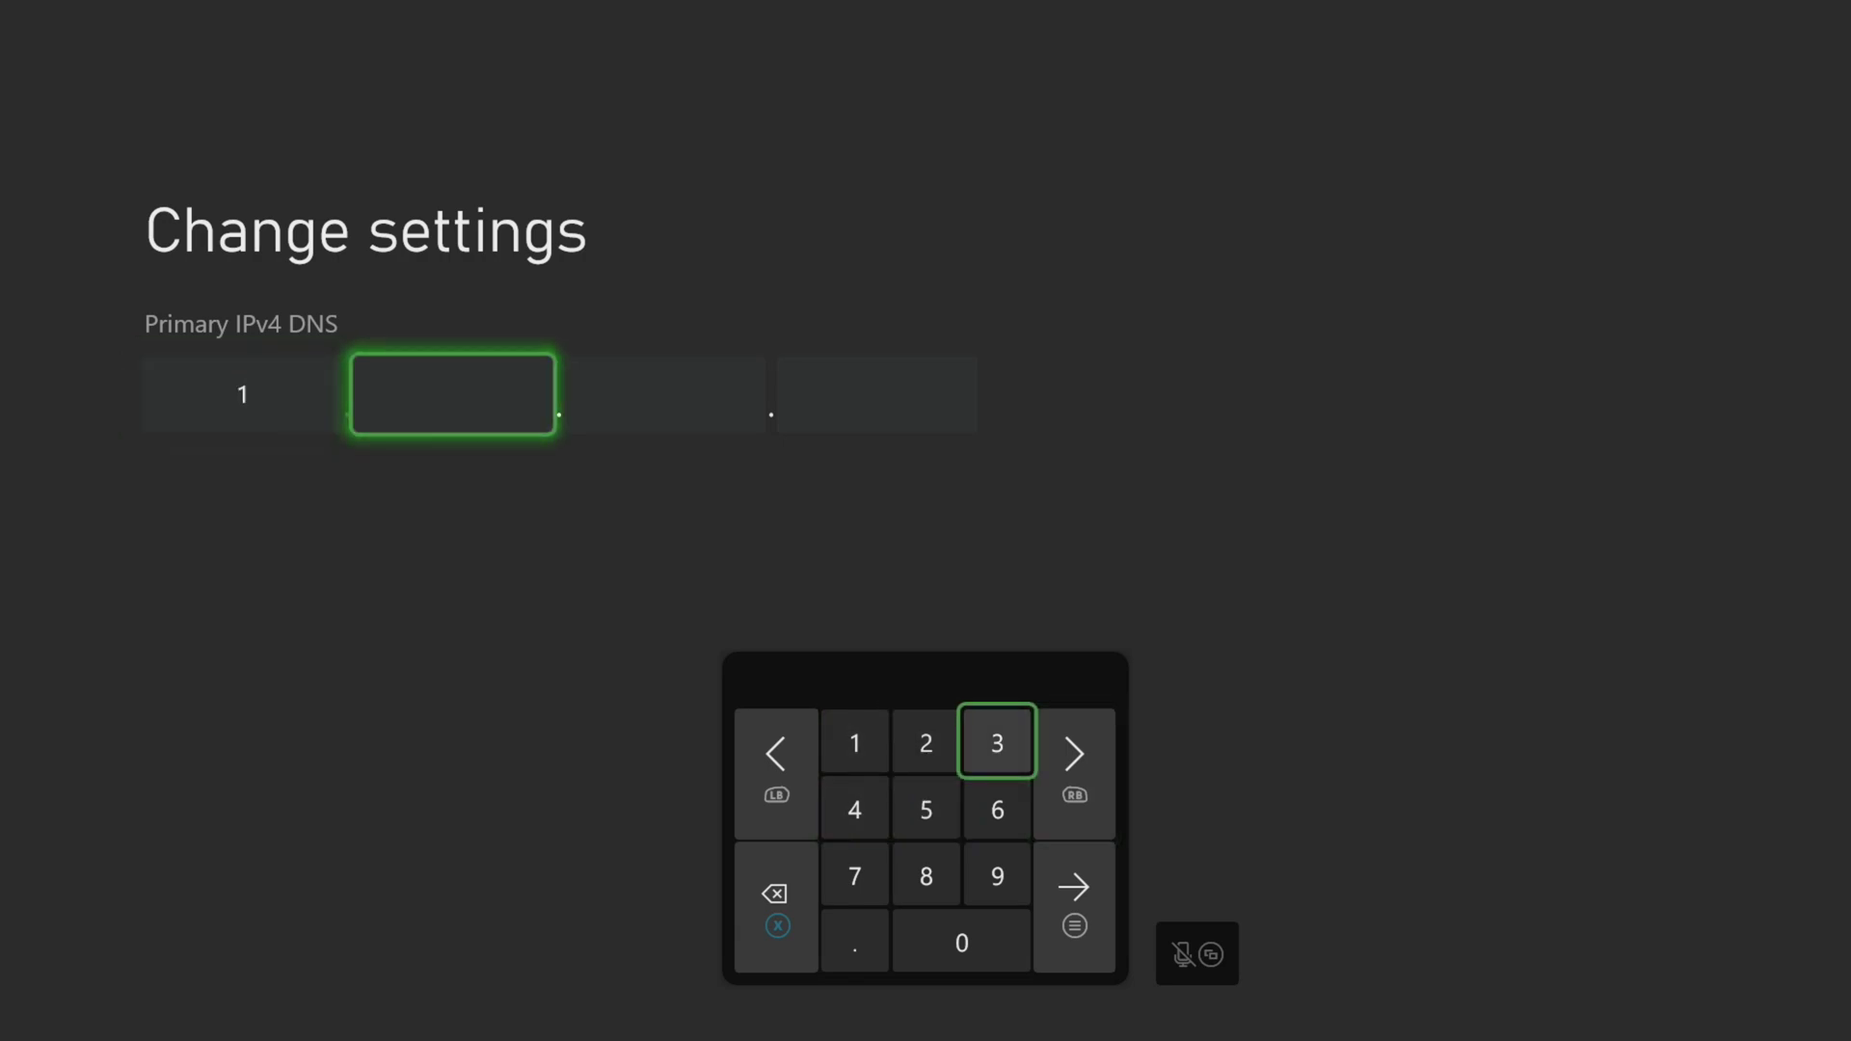
key(Left)
key(Left)
text(1)
Step: Fill the third and fourth octets with 1 and confirm primary DNS 1.1.1.1
key(Right)
key(Right)
key(Right)
key(Return)
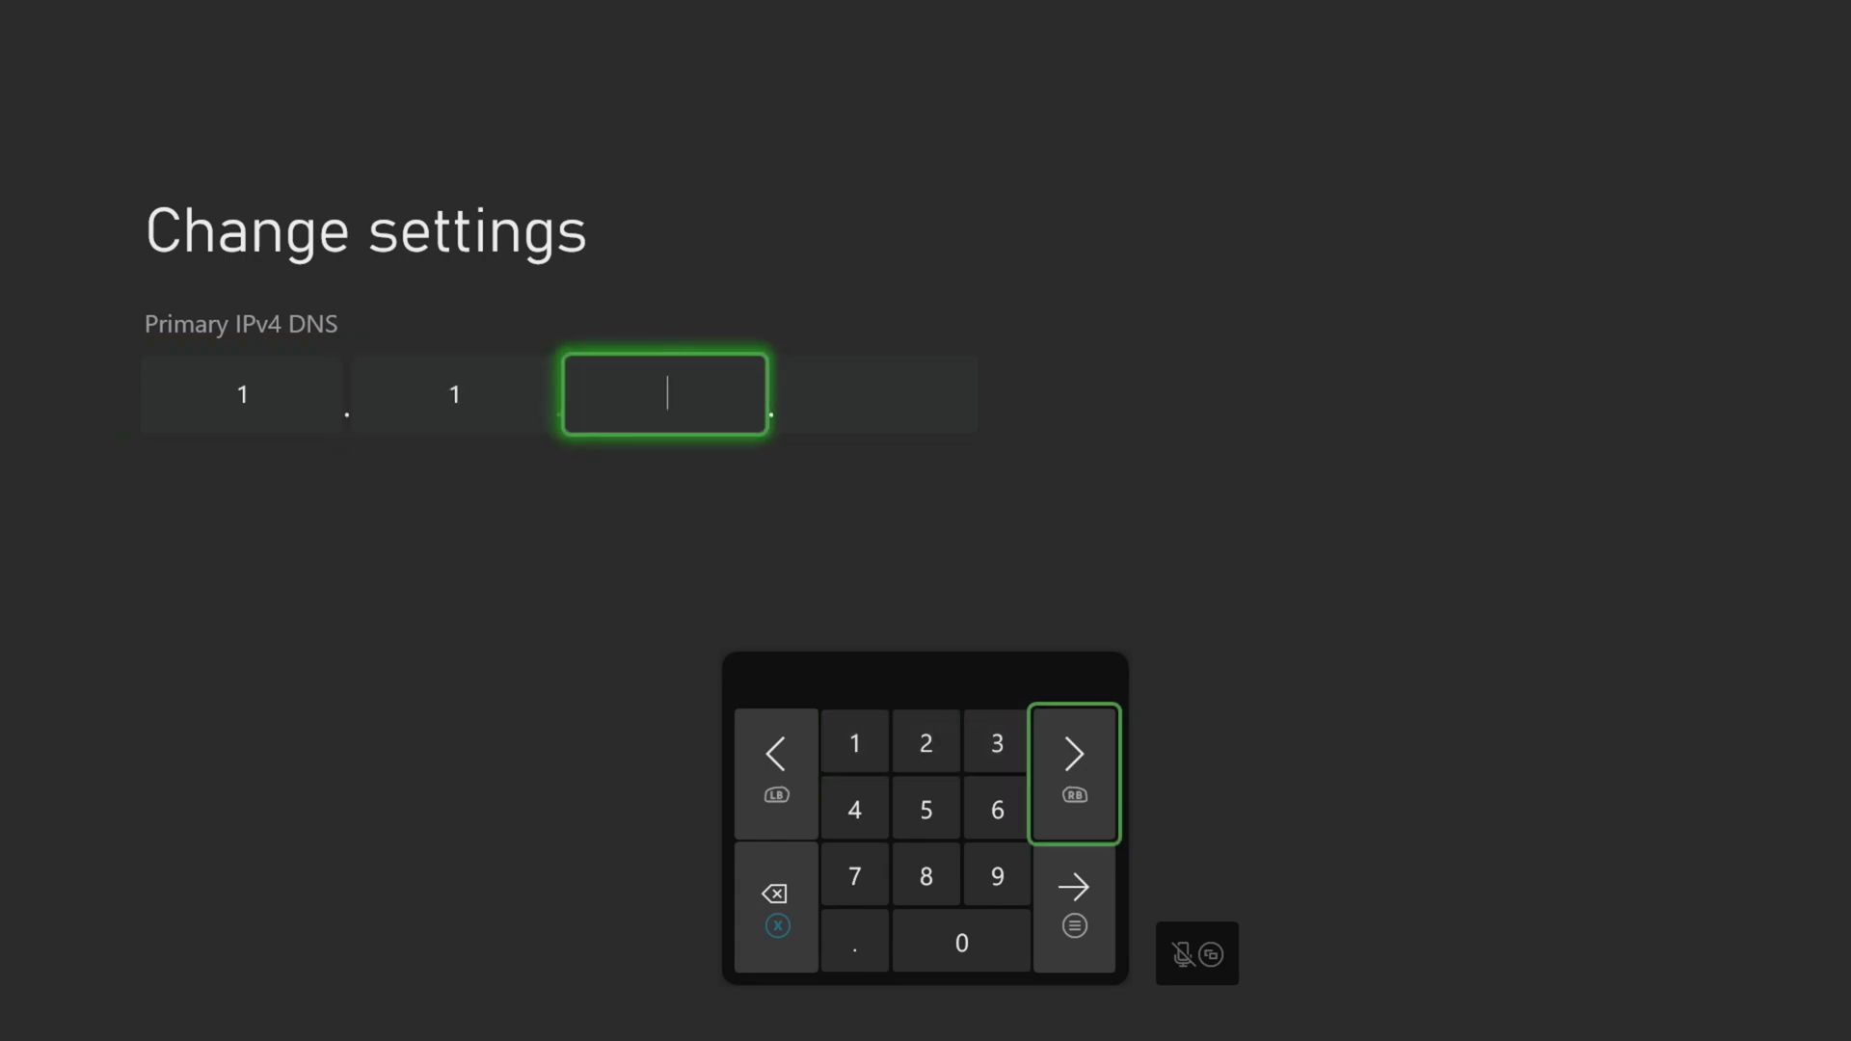
key(Left)
key(Left)
key(Left)
text(1)
key(Right)
key(Right)
key(Right)
key(Return)
key(Left)
key(Left)
key(Left)
text(1)
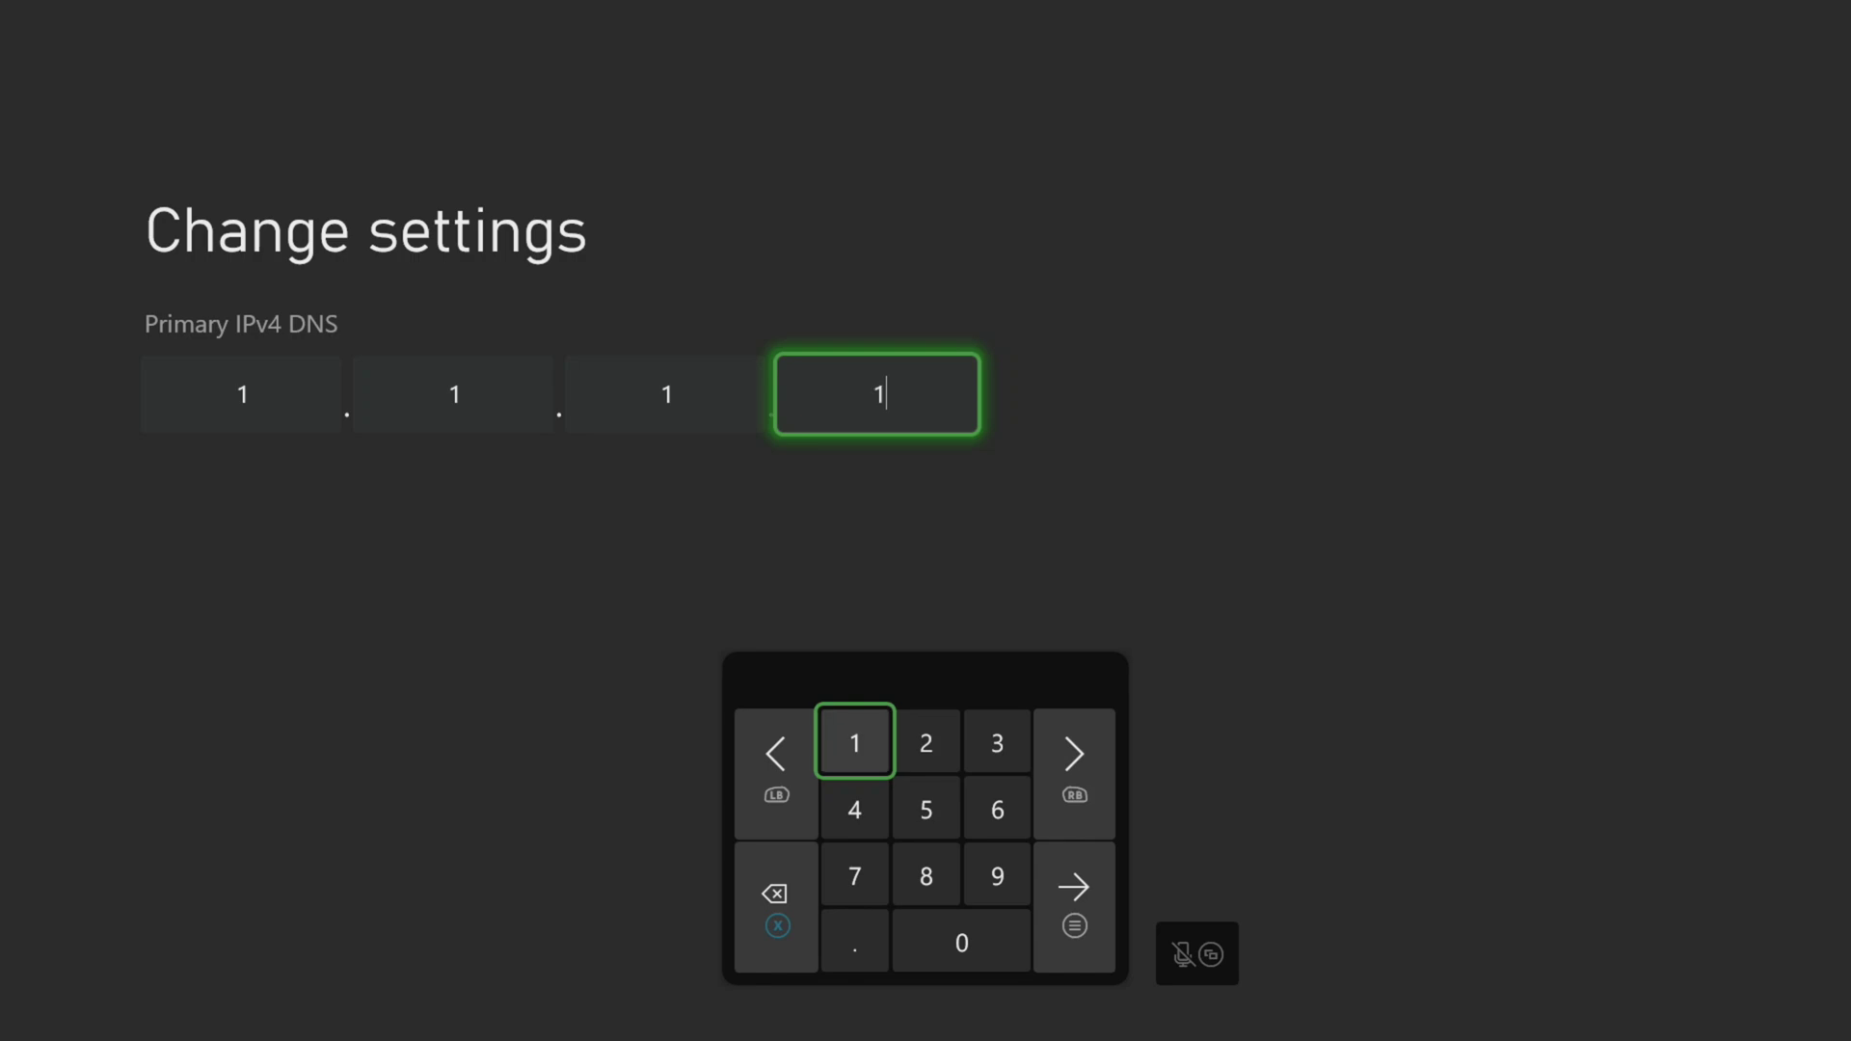
key(Down)
key(Down)
key(Down)
key(Right)
key(Right)
key(Right)
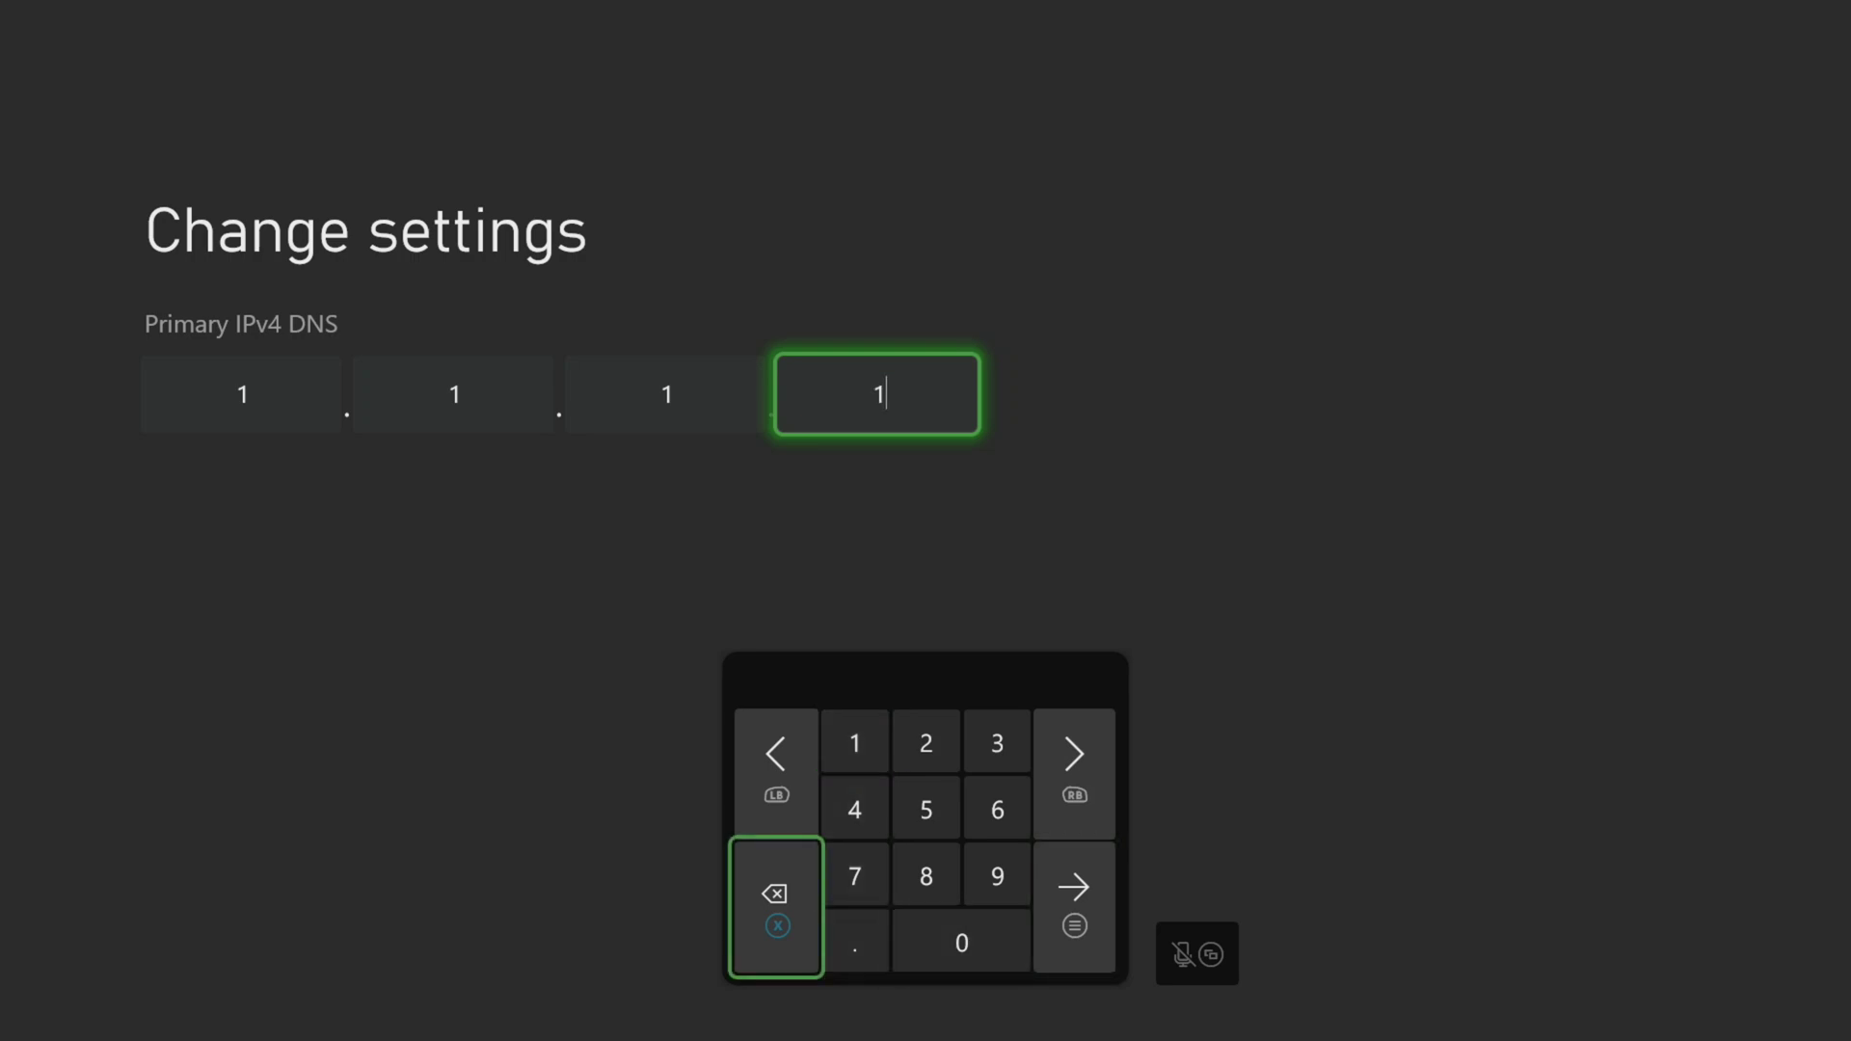
key(Left)
key(Return)
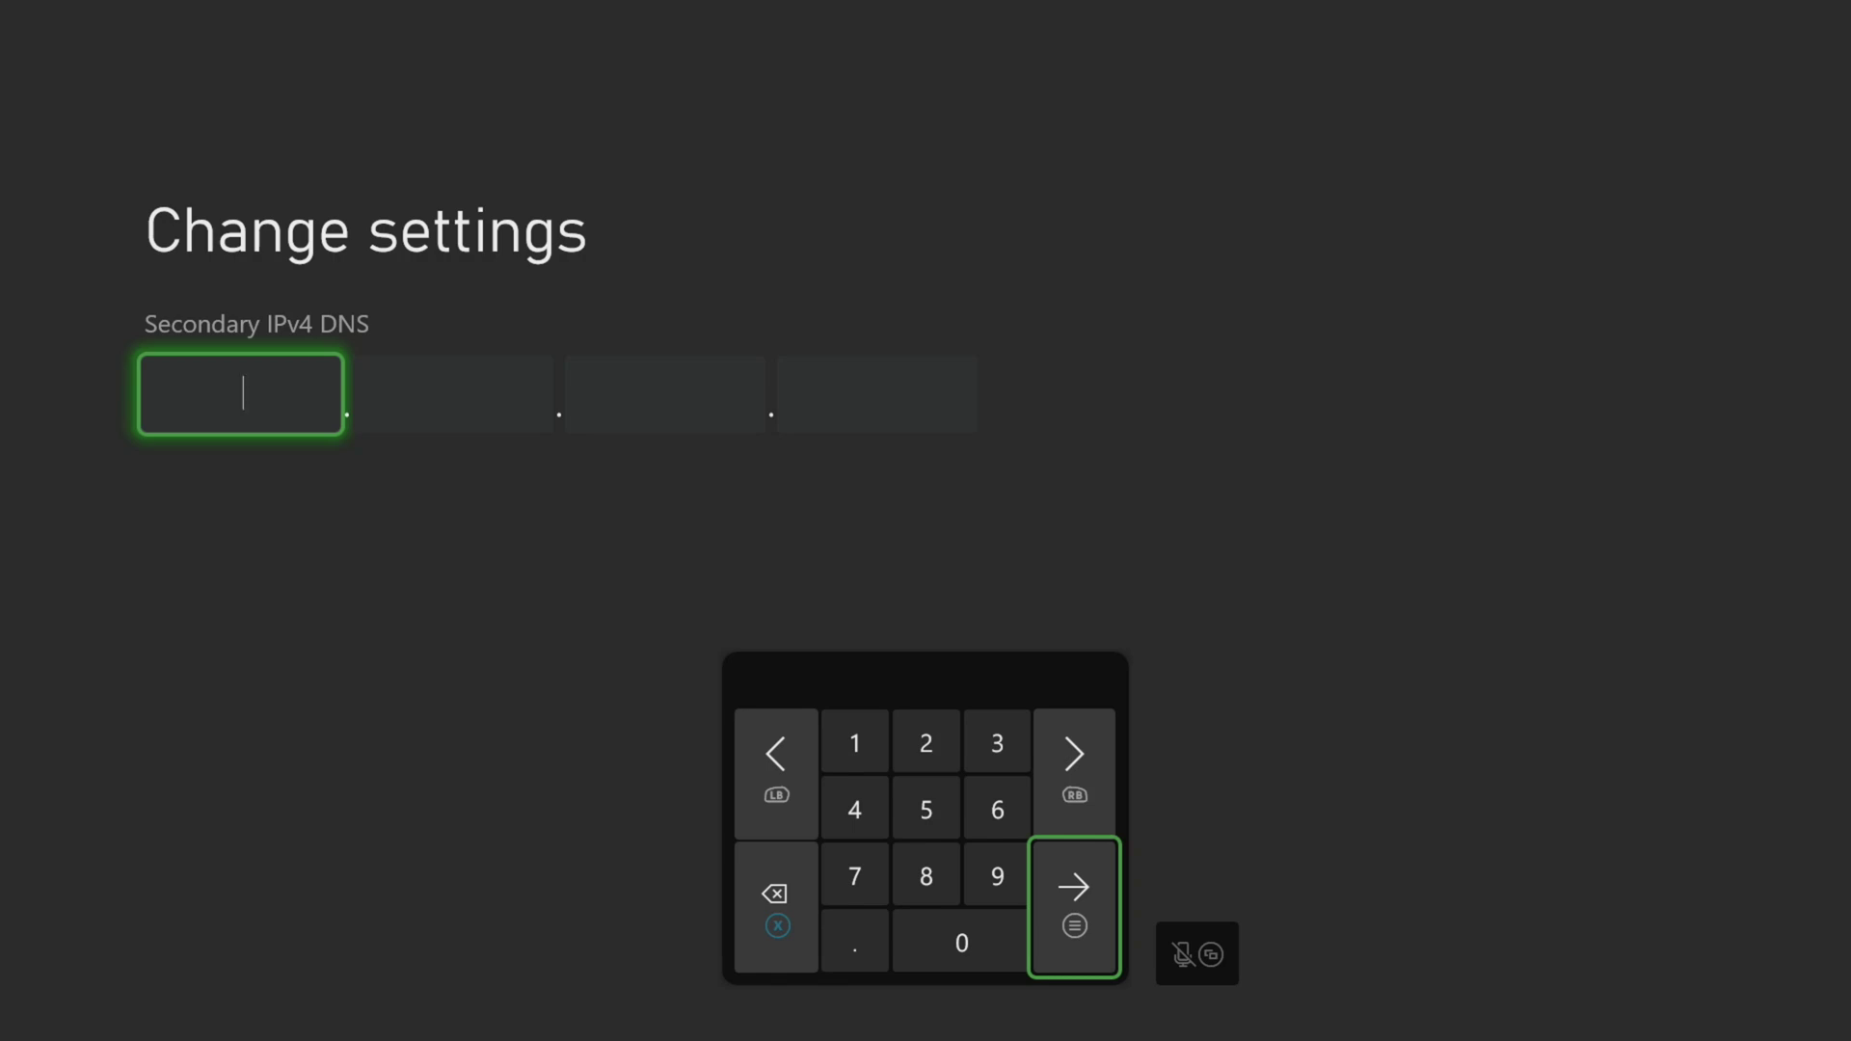
Step: Start the secondary IPv4 DNS address by entering '1.0.' on the keypad
key(Left)
key(Up)
text(1)
key(Down)
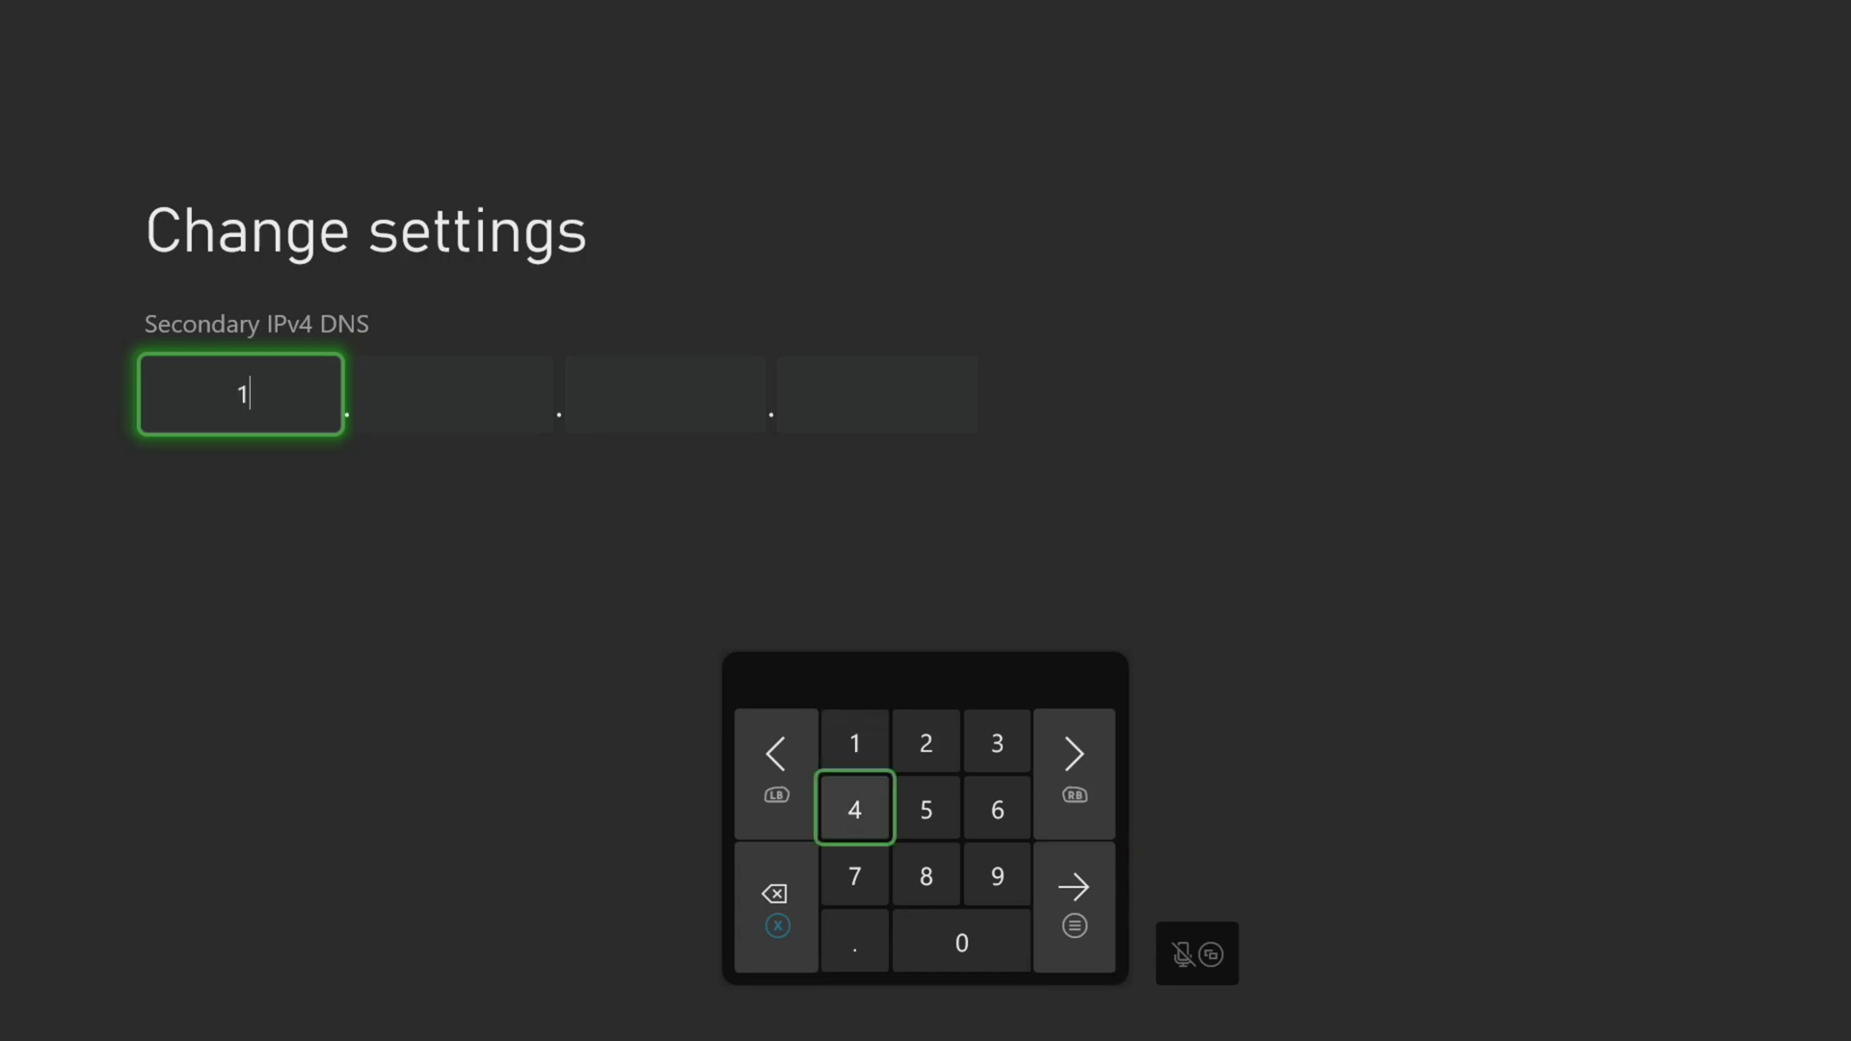
key(Down)
key(Down)
text(.)
key(Right)
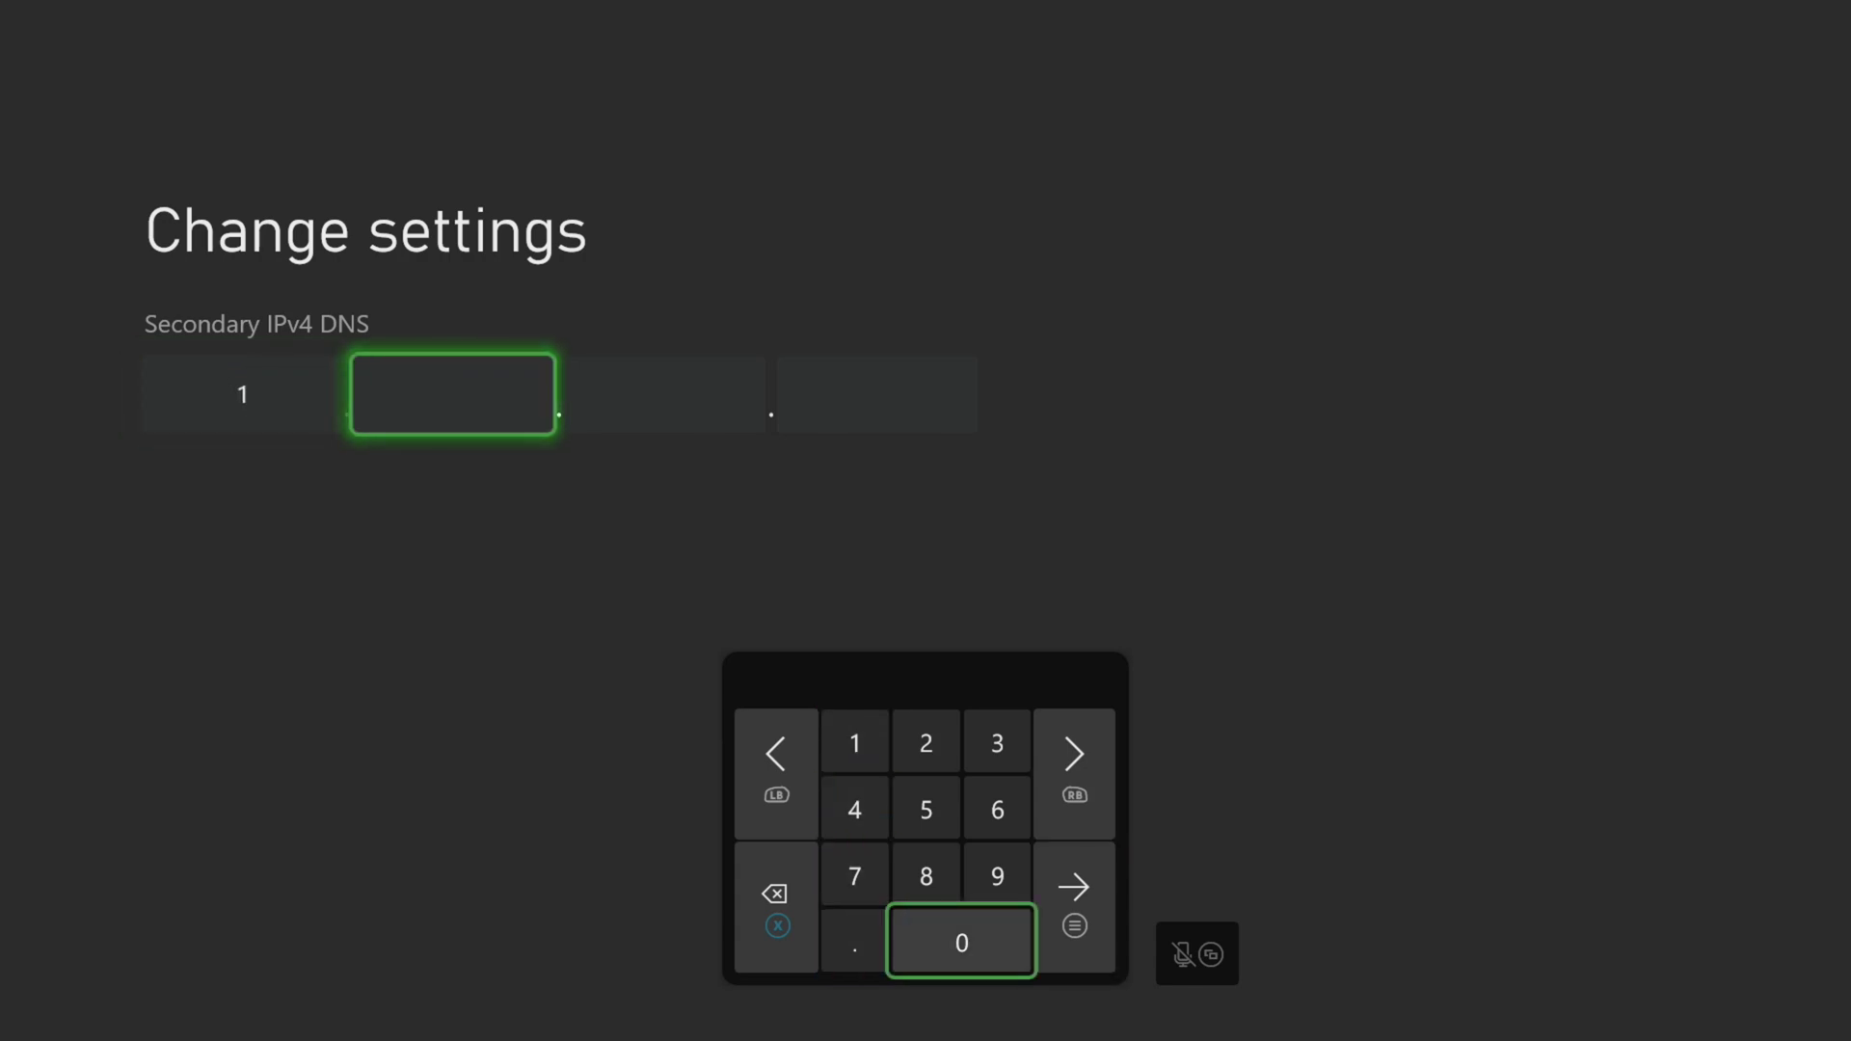
text(0)
key(Left)
text(.)
Step: Complete the secondary DNS as 1.0.0.1 and confirm it
key(Right)
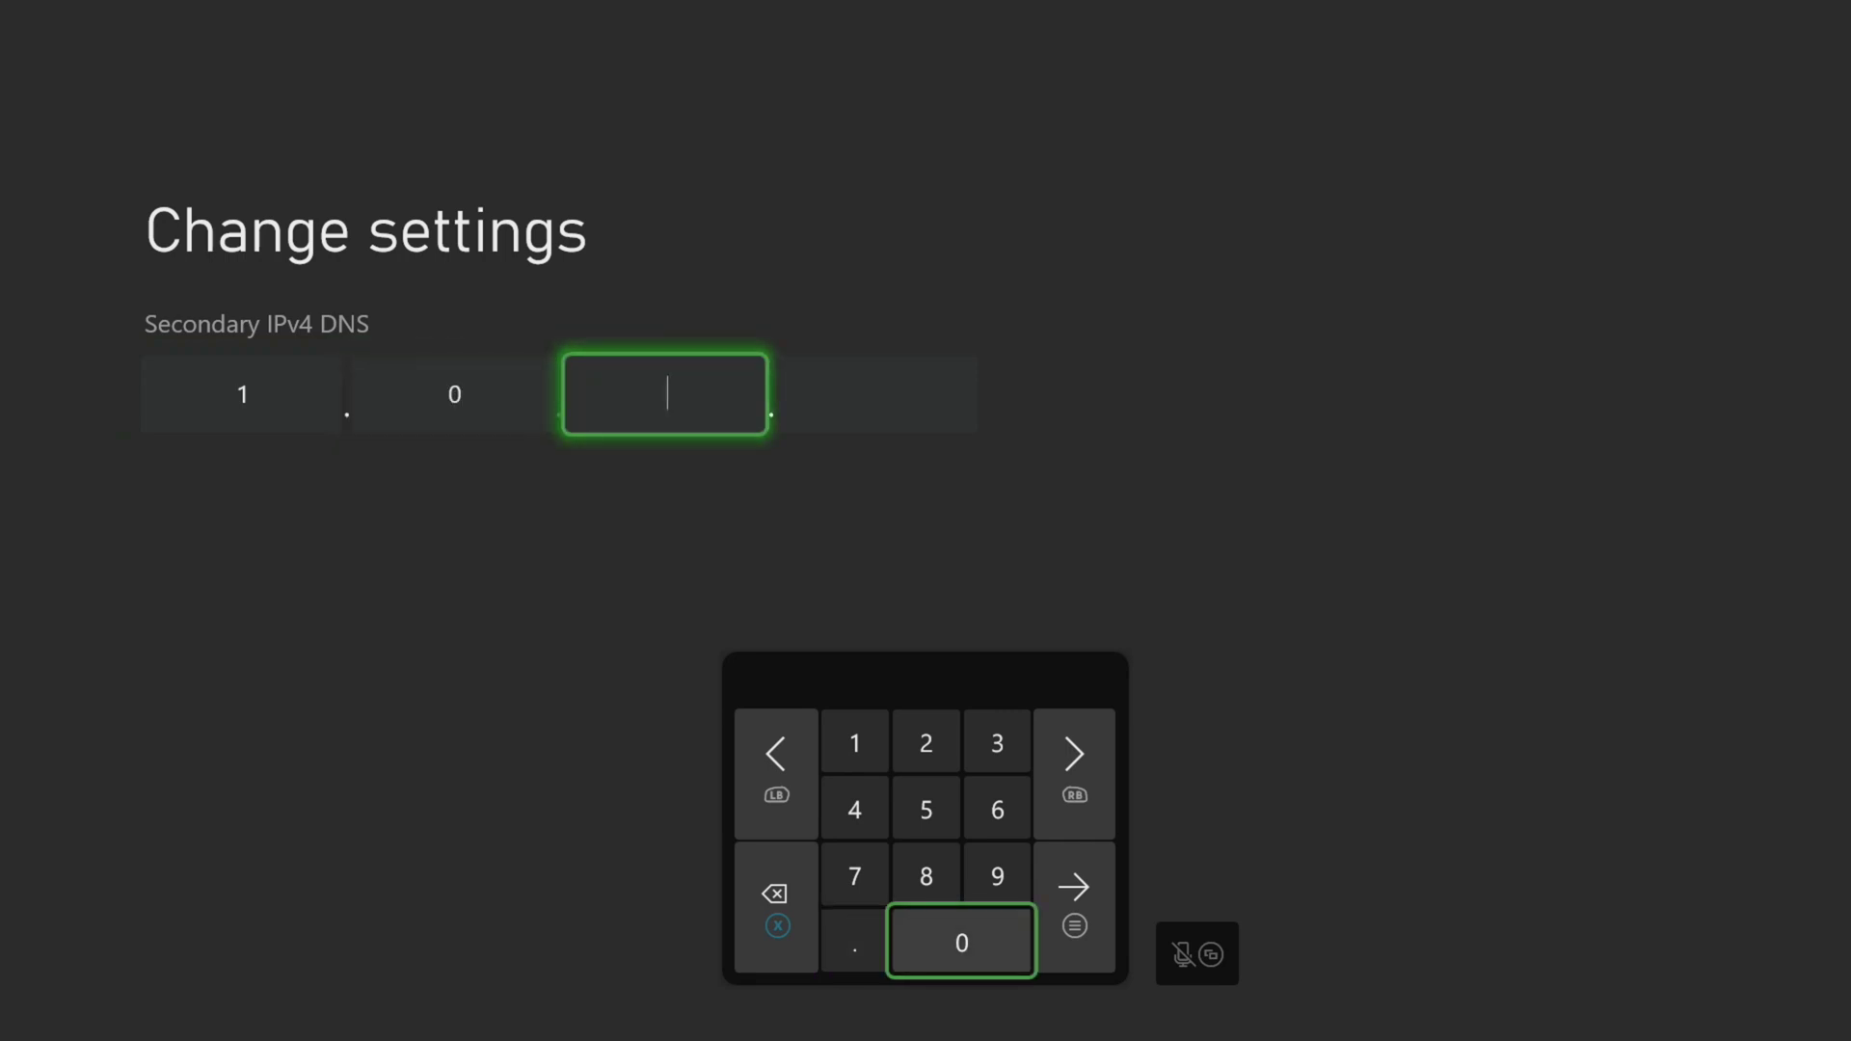
text(0)
key(Left)
text(.)
key(Up)
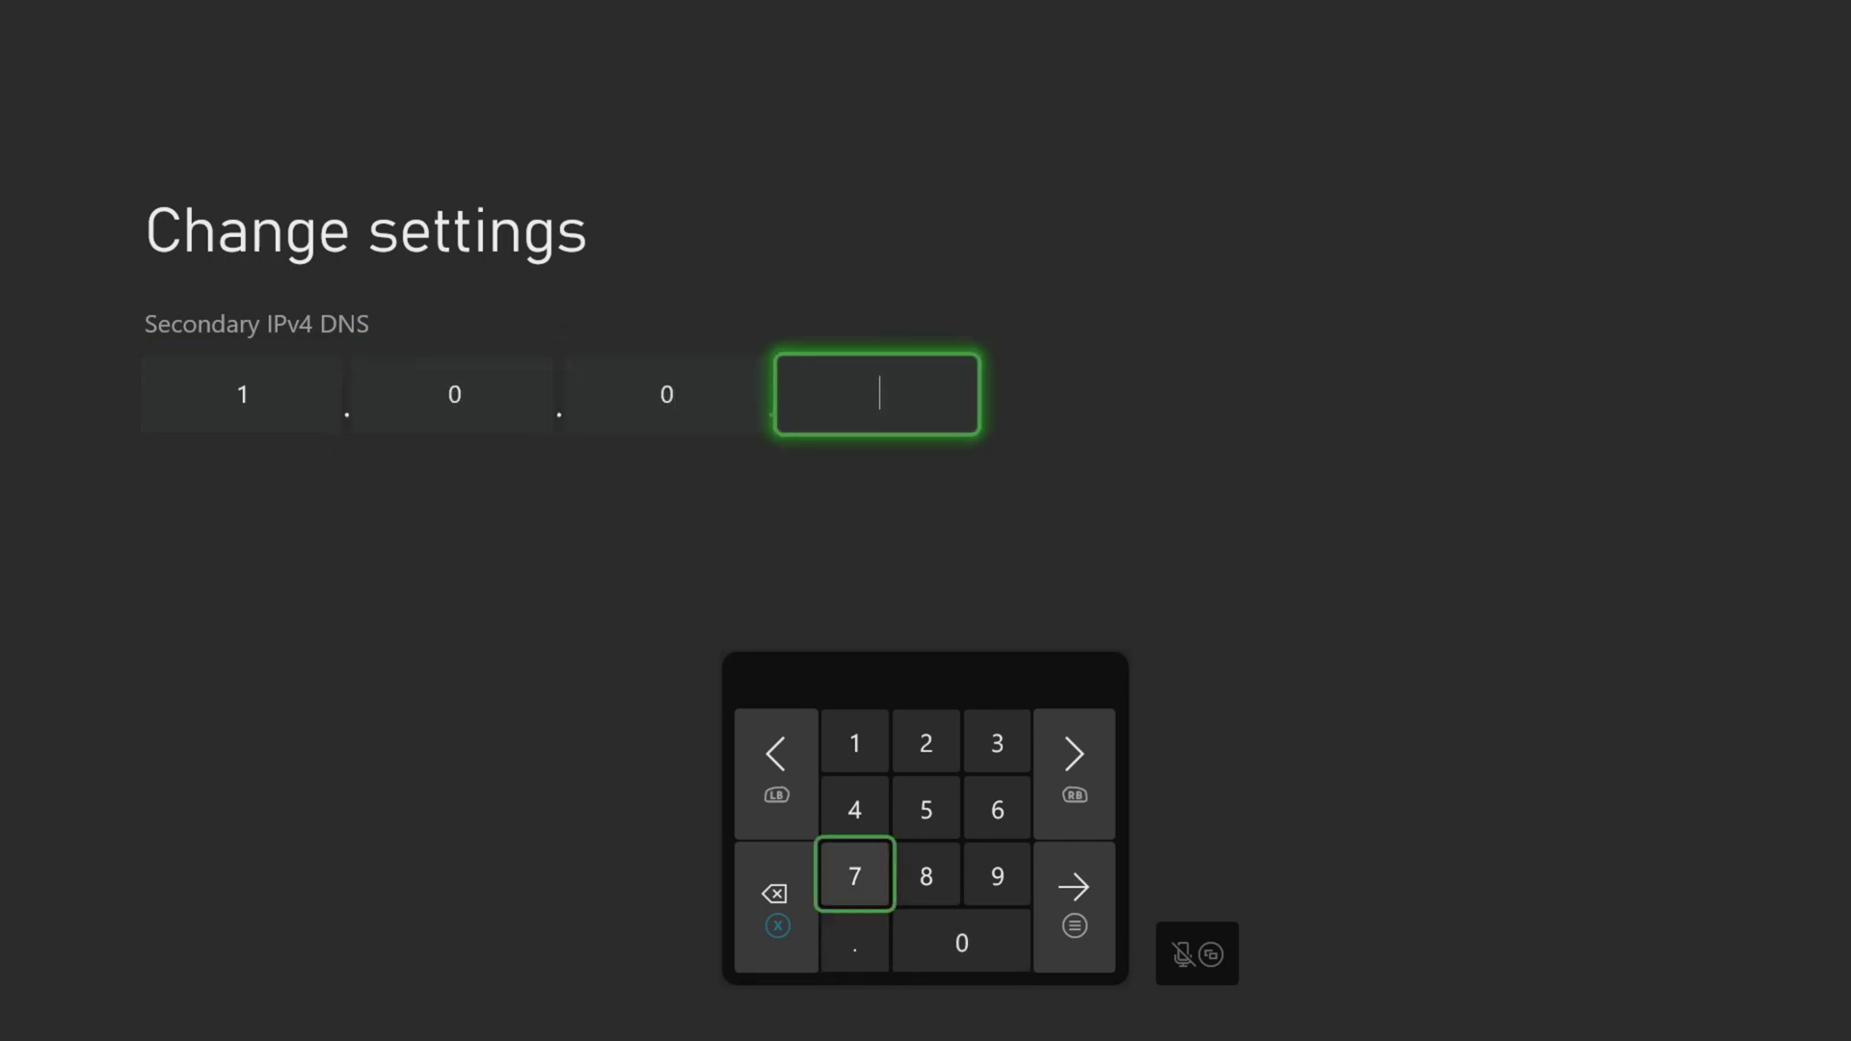
key(Up)
key(Up)
text(1)
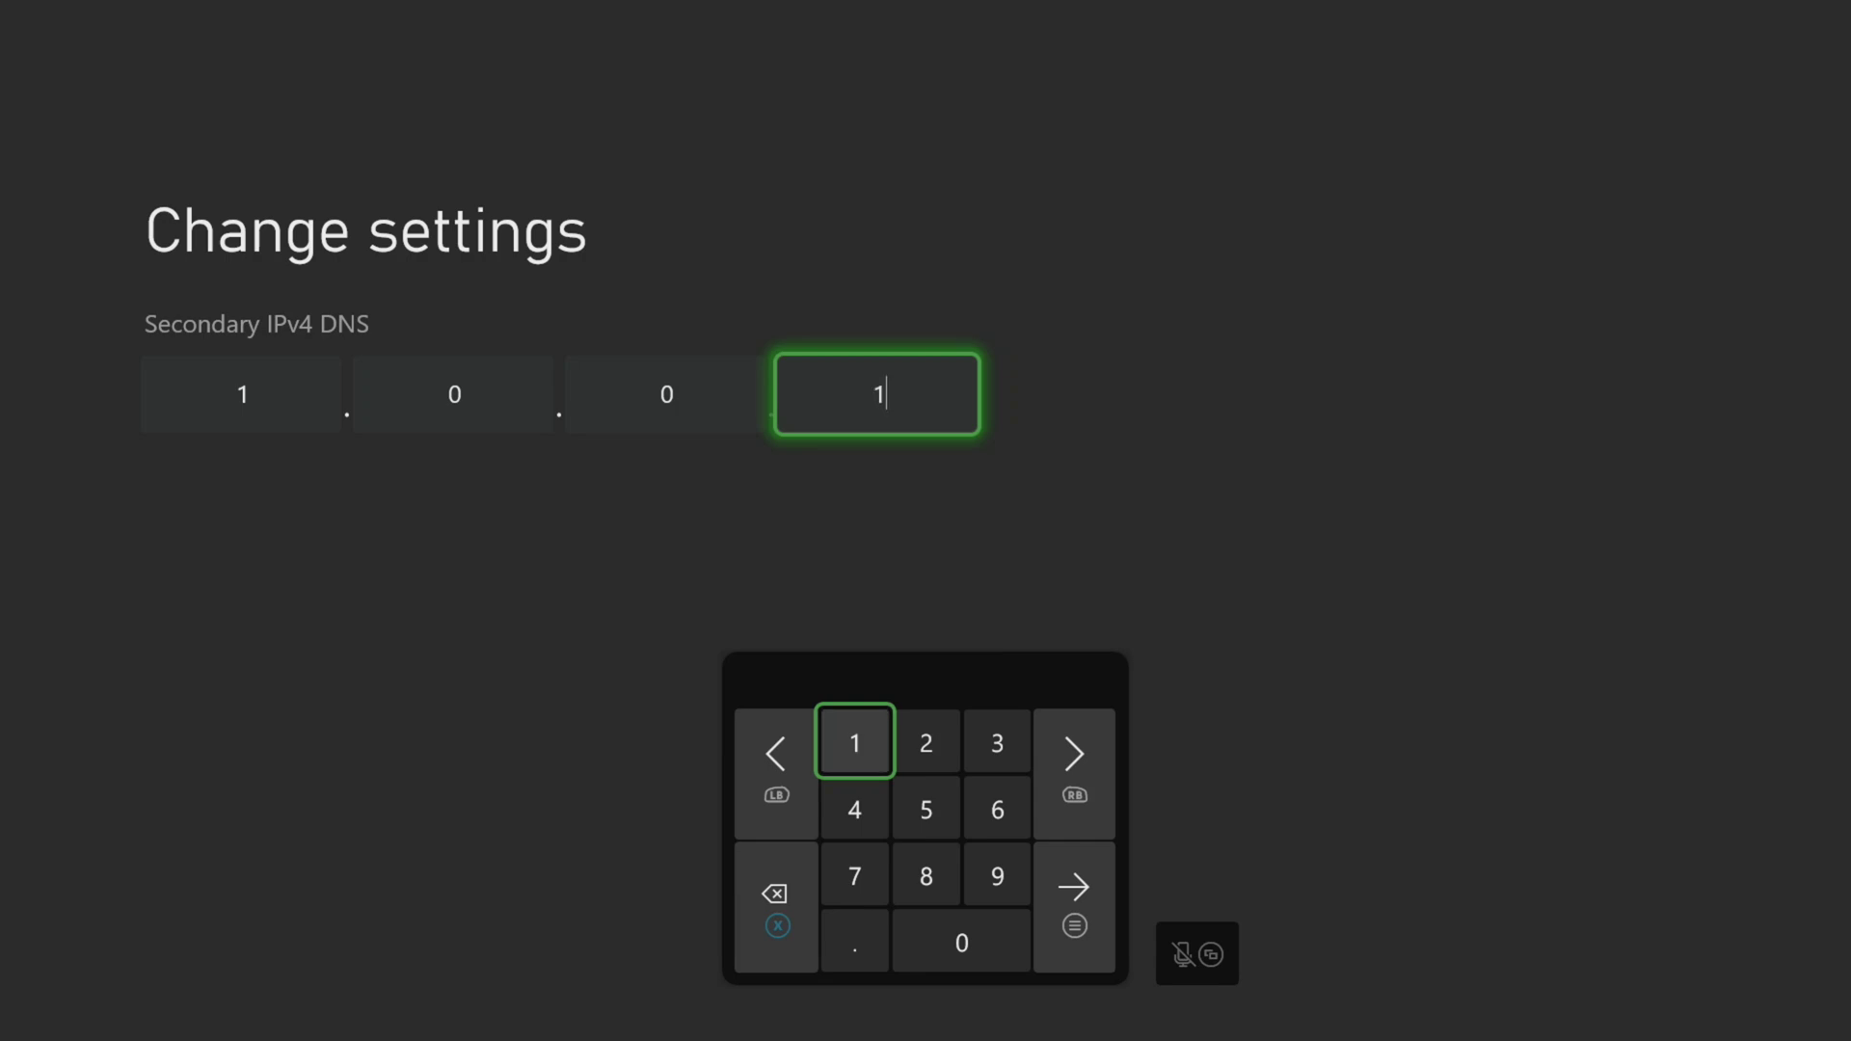
key(Right)
key(Right)
key(Right)
key(Down)
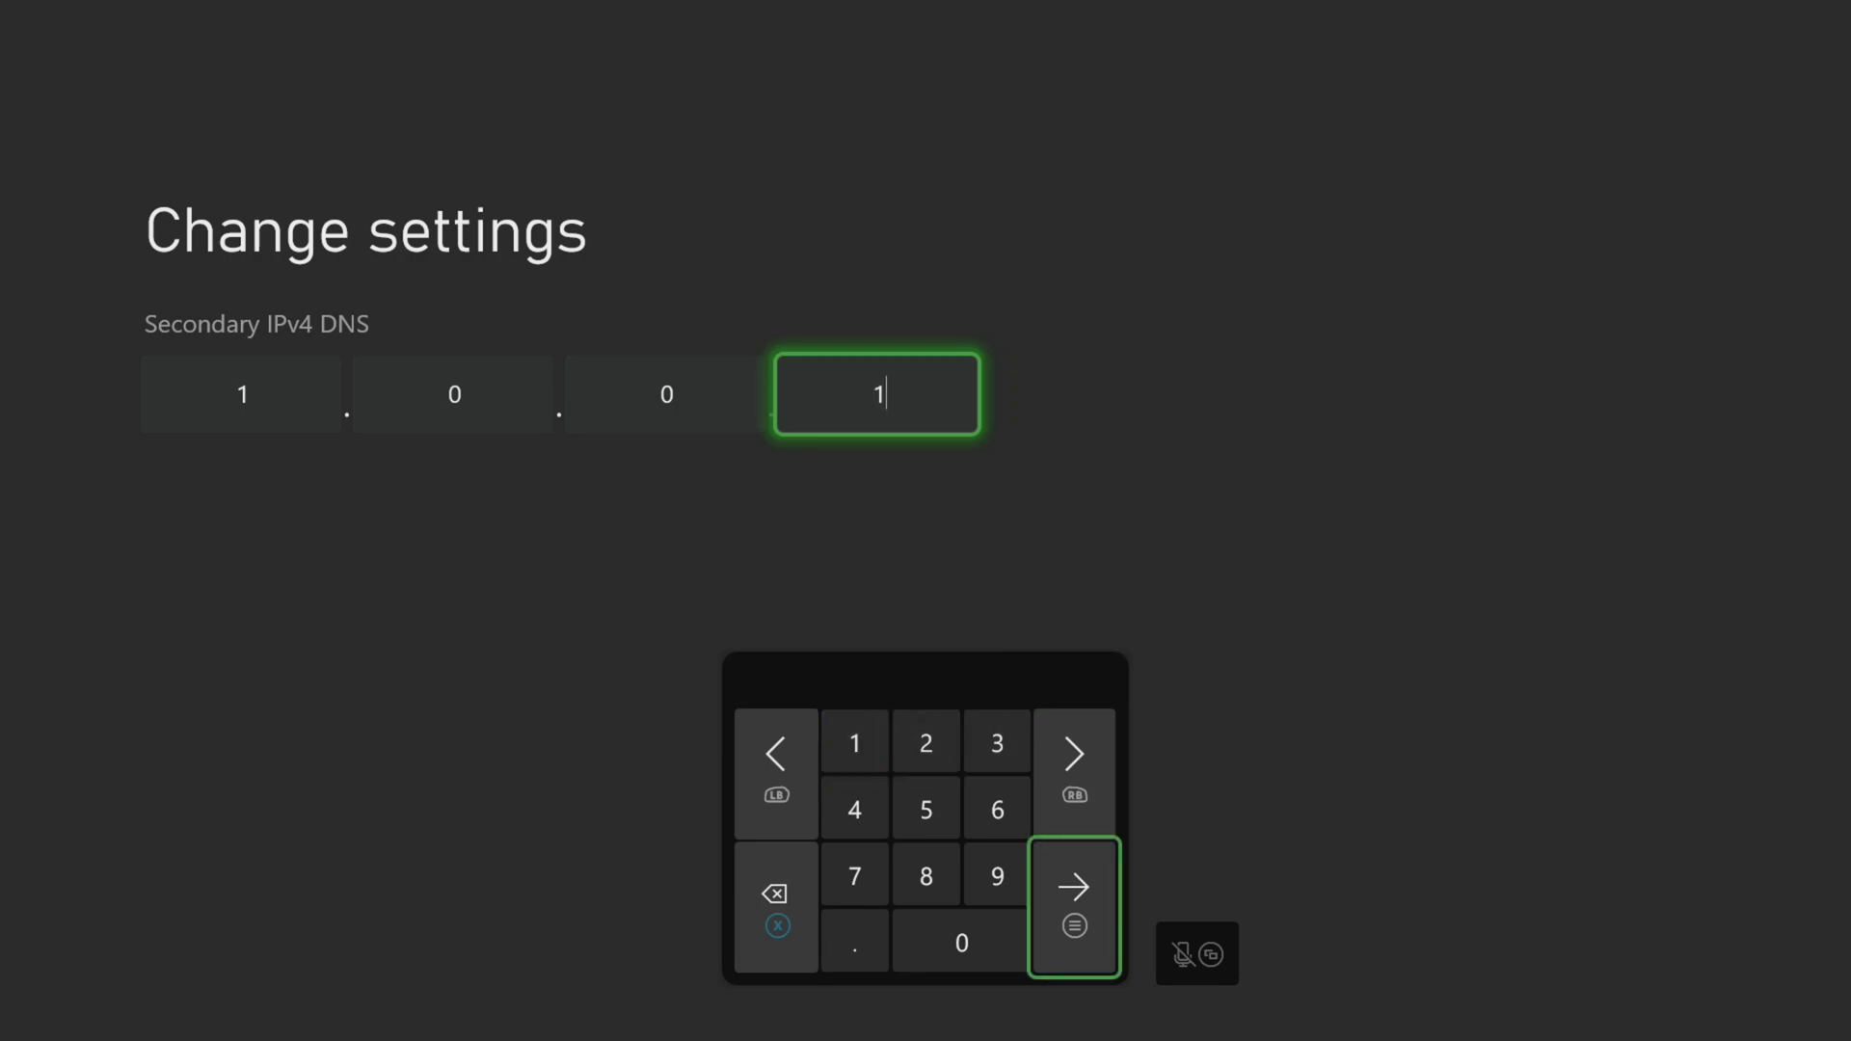
key(Return)
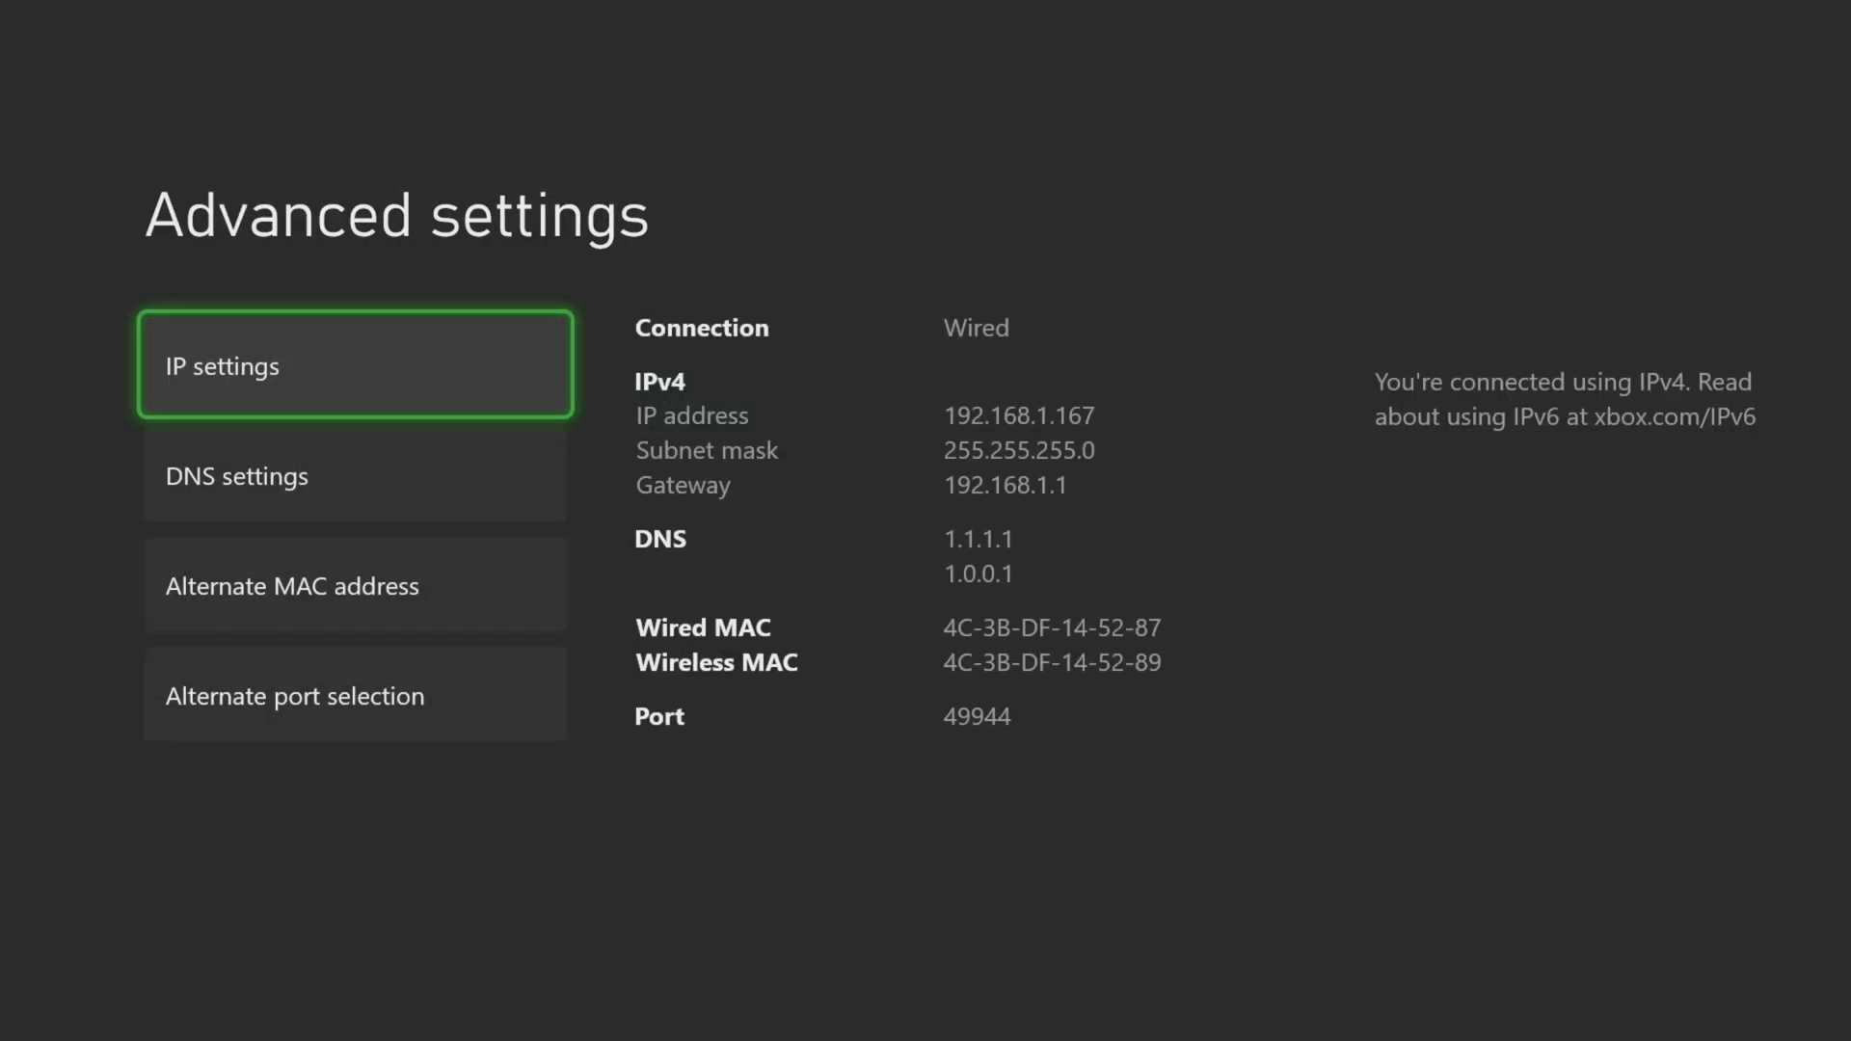